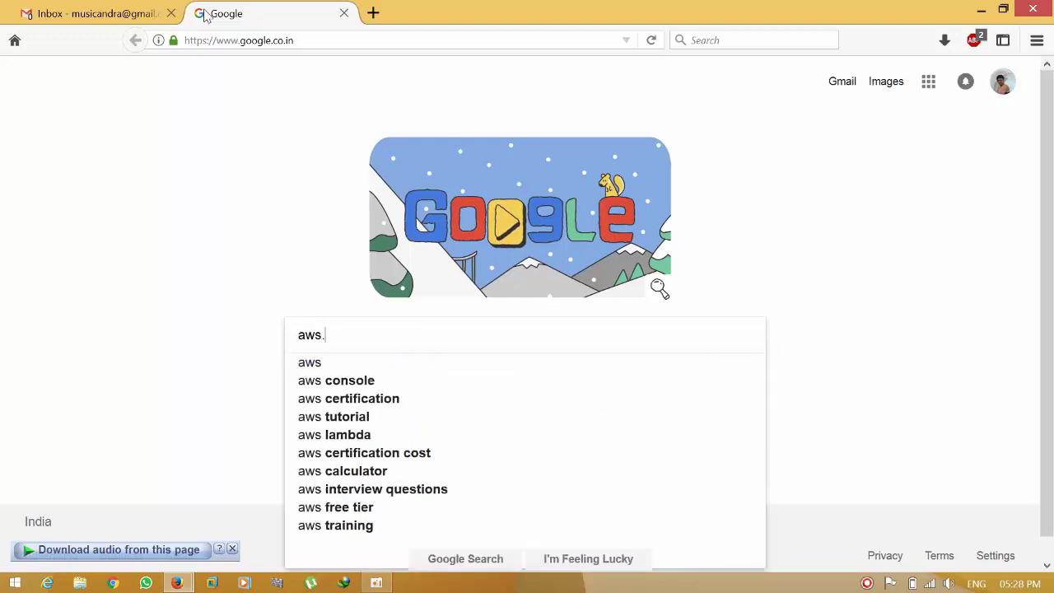
# Step: Search Google for aws.amazon, open the official AWS site and start creating an account
pyautogui.write('amazon')
pyautogui.press('Return')
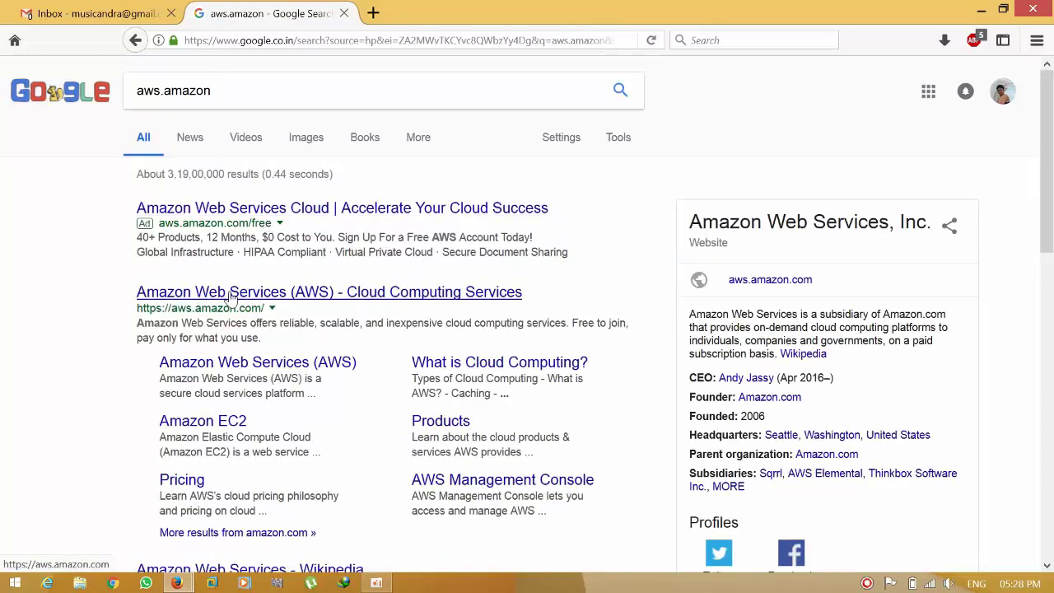
pyautogui.click(230, 300)
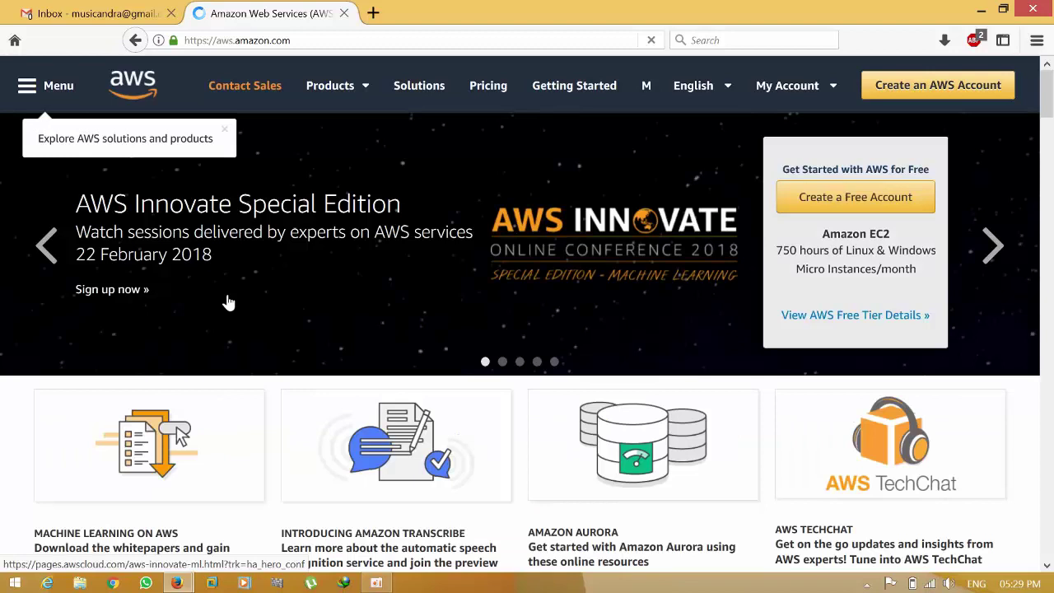
pyautogui.click(962, 86)
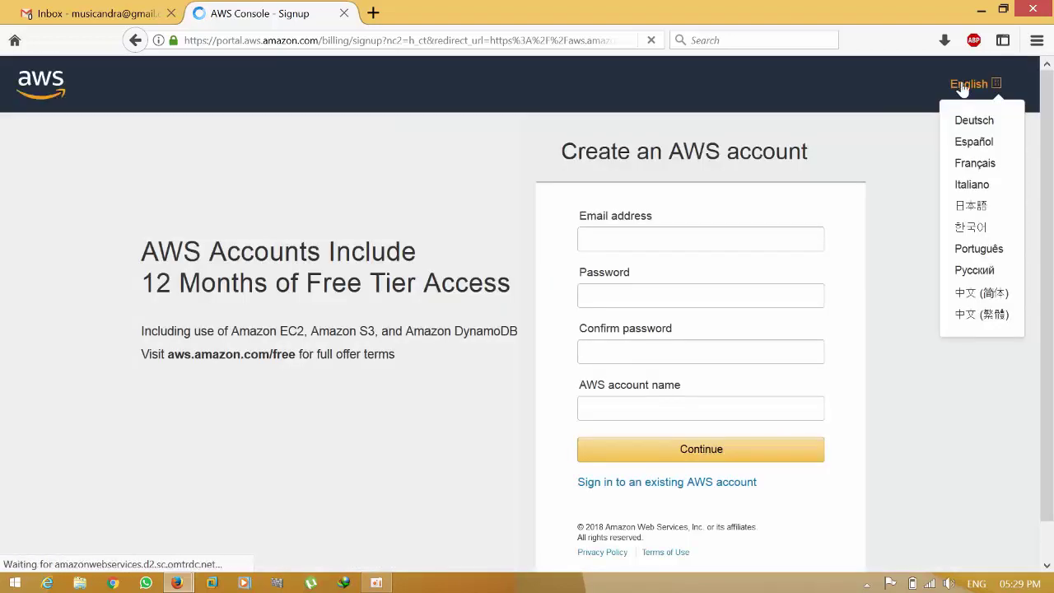
# Step: Enter the account e-mail, a password, its confirmation and the AWS account name
pyautogui.click(644, 247)
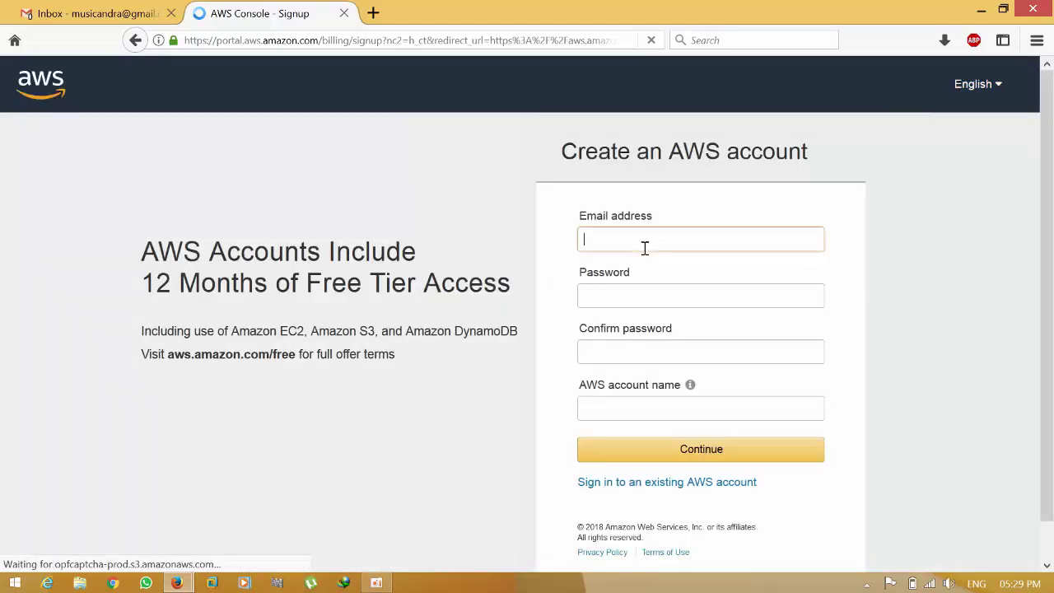
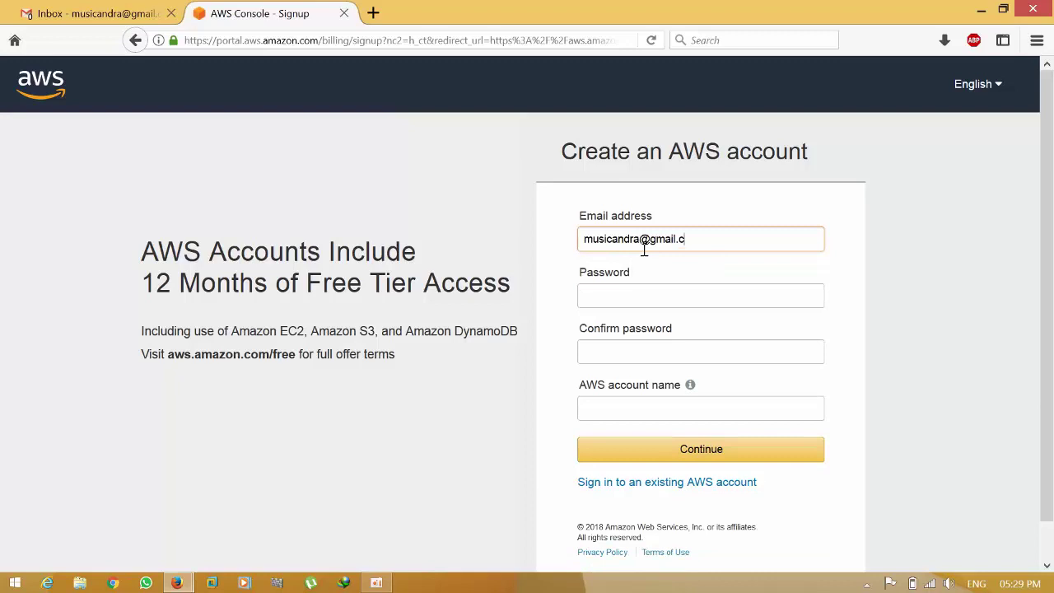
pyautogui.press('Tab')
pyautogui.write('••')
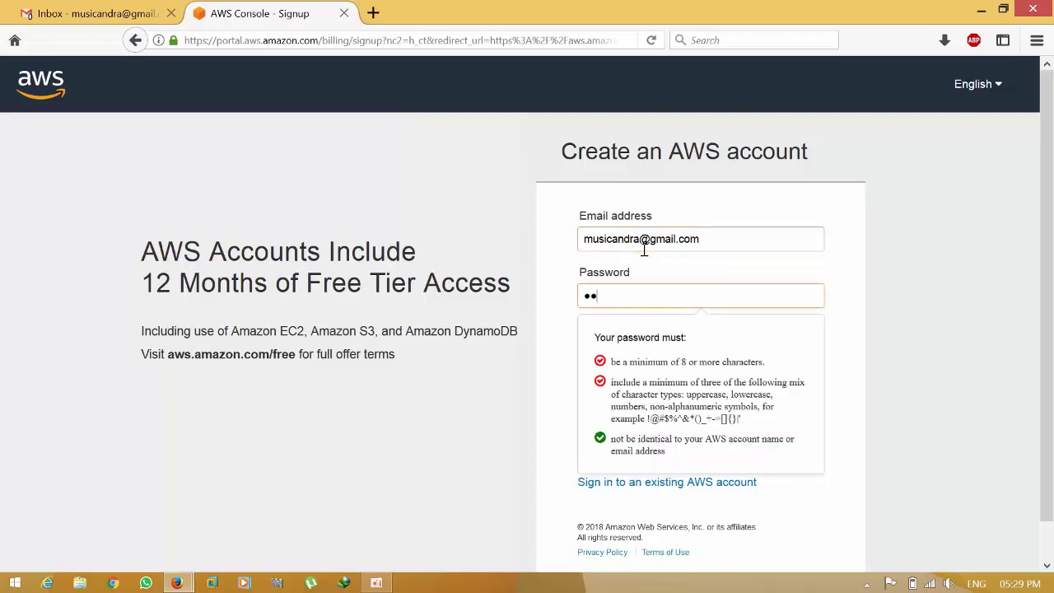
pyautogui.write('••••••')
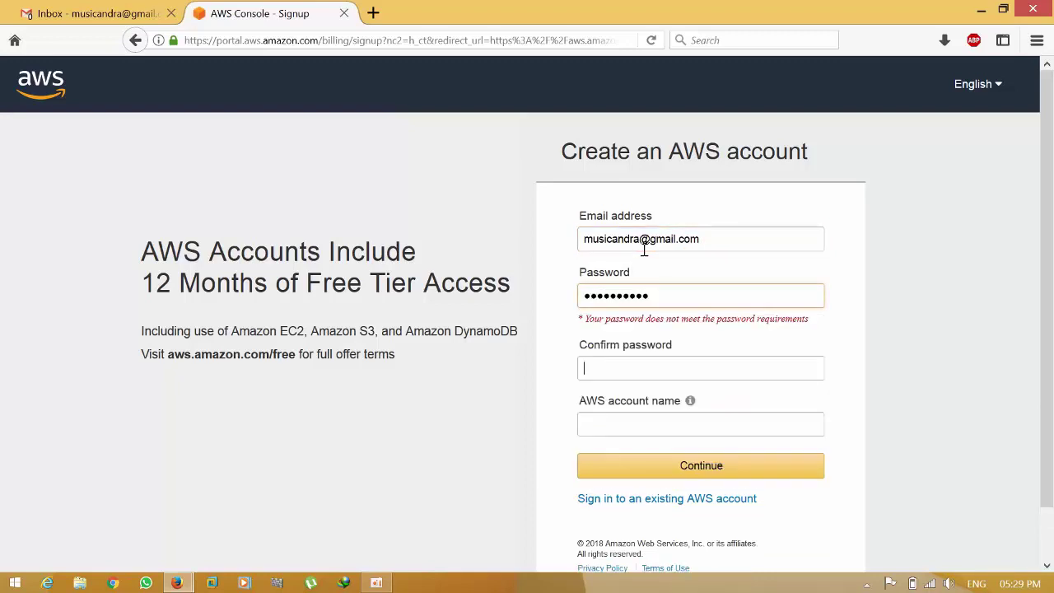
pyautogui.press('Tab')
pyautogui.write('•')
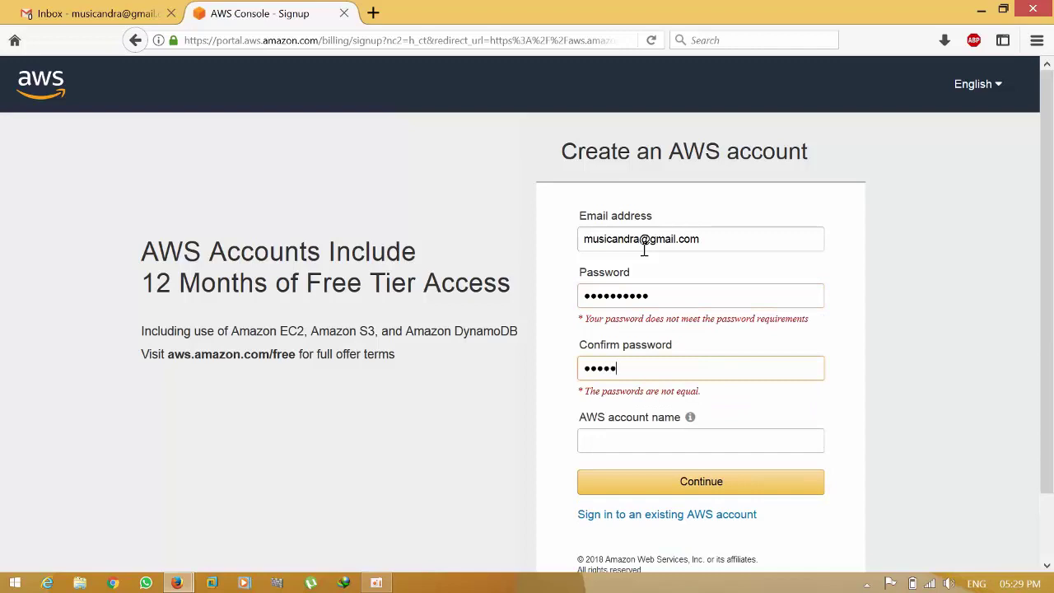
pyautogui.write('•••••')
pyautogui.press('Tab')
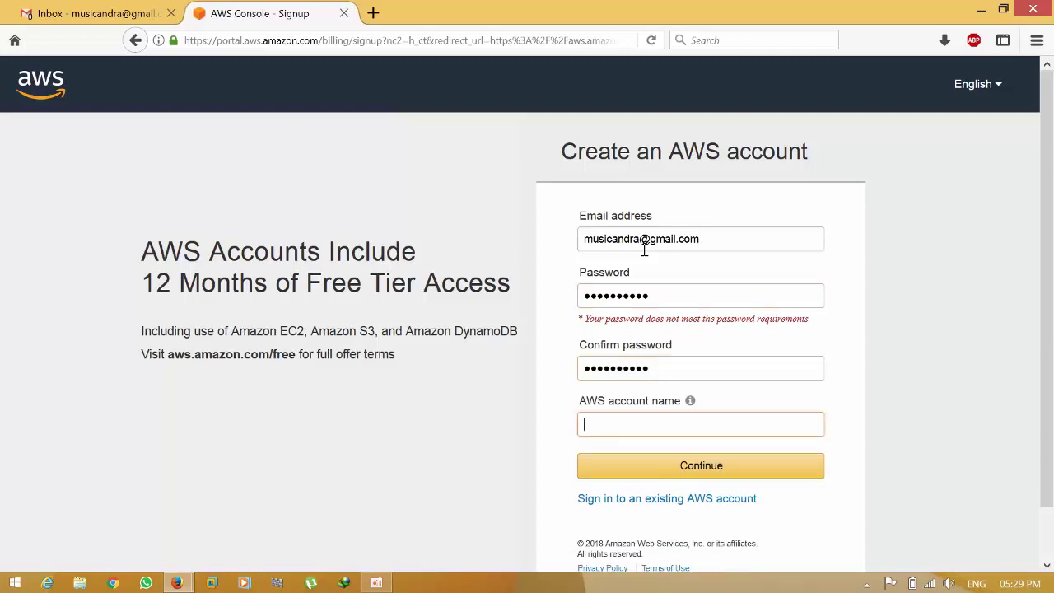
pyautogui.write('peddareddy')
pyautogui.press('Tab')
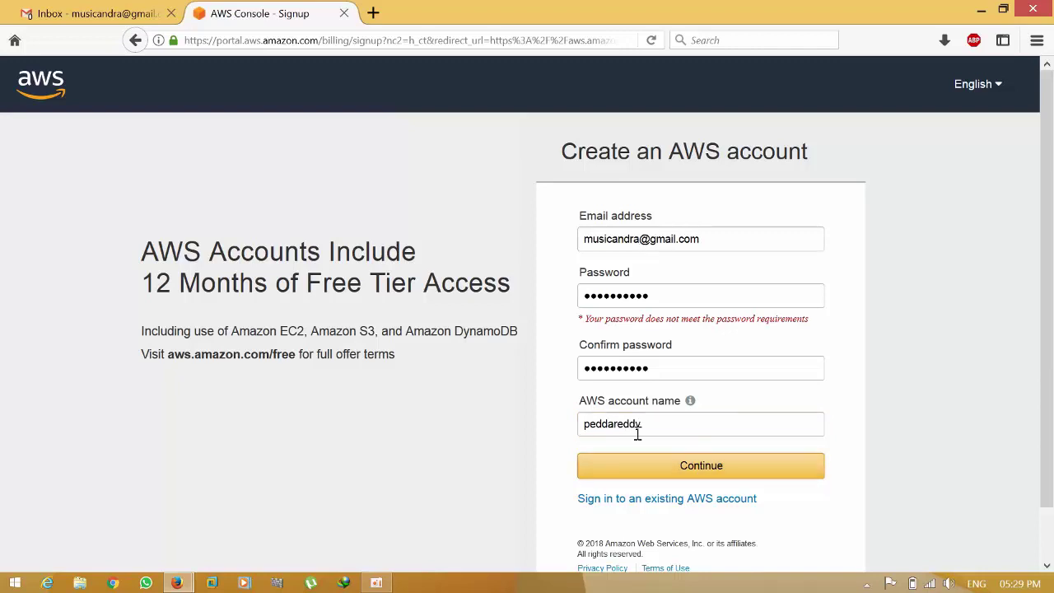
# Step: Replace the rejected password, retype a matching confirmation and submit the details
pyautogui.doubleClick(680, 298)
pyautogui.press('BackSpace')
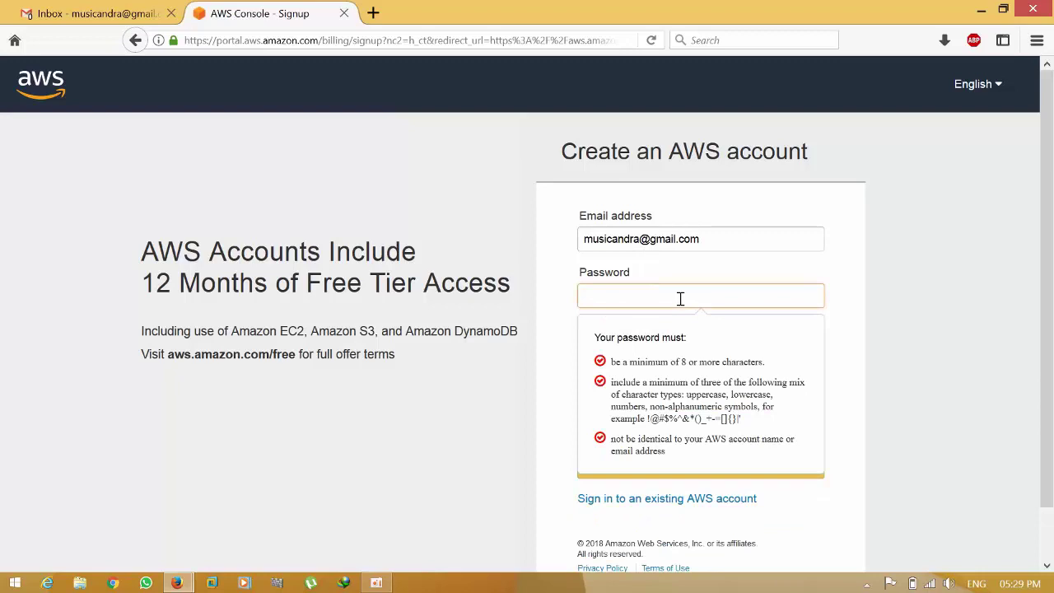
pyautogui.press('Tab')
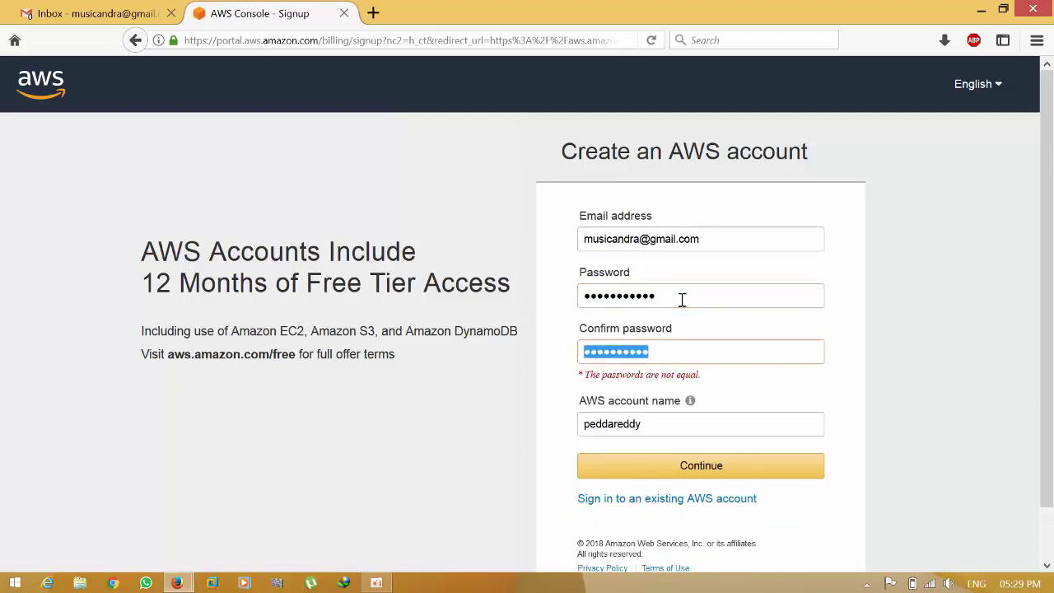
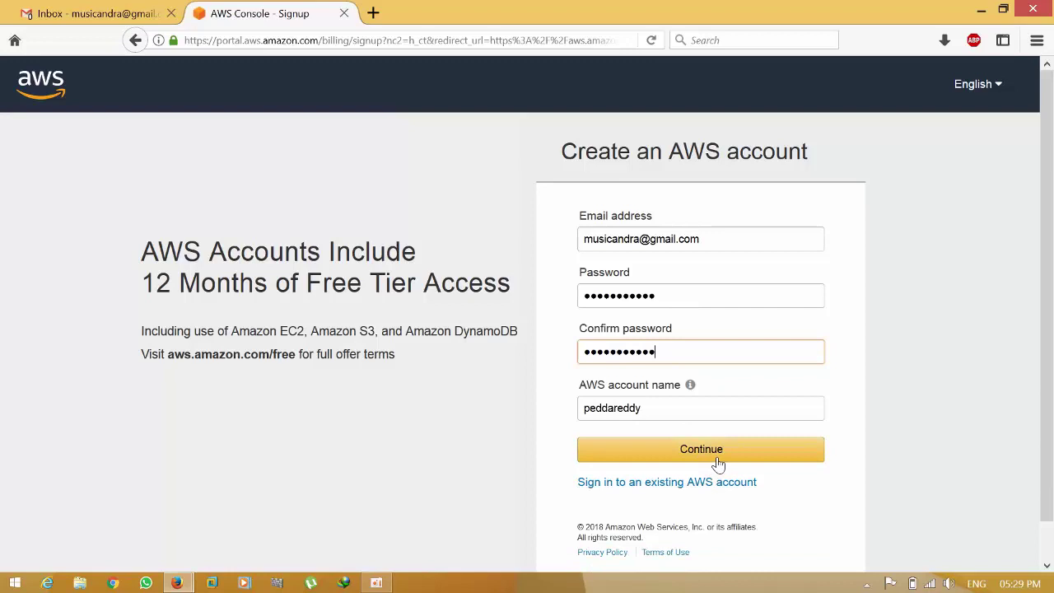
pyautogui.click(718, 464)
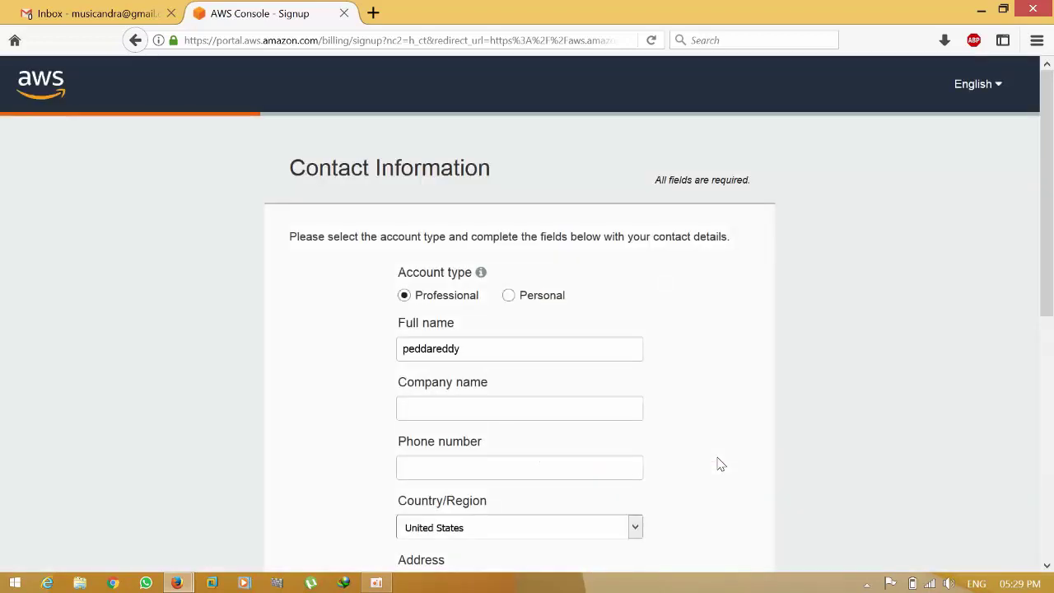
# Step: Choose a personal account, enter the phone number and select India as the country
pyautogui.scroll(-2, 919, 299)
pyautogui.scroll(-2, 665, 166)
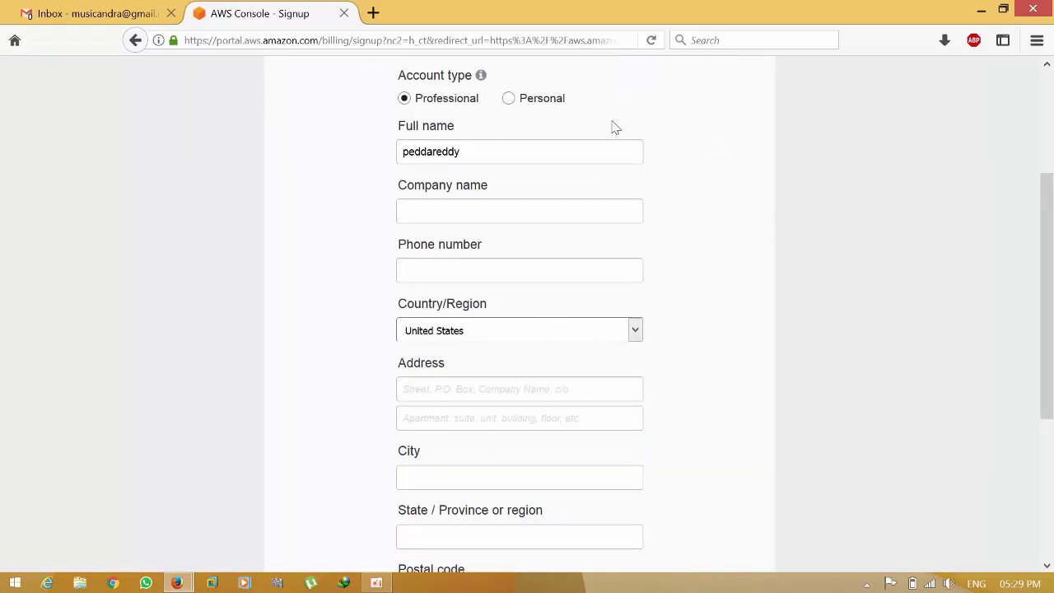
pyautogui.click(510, 100)
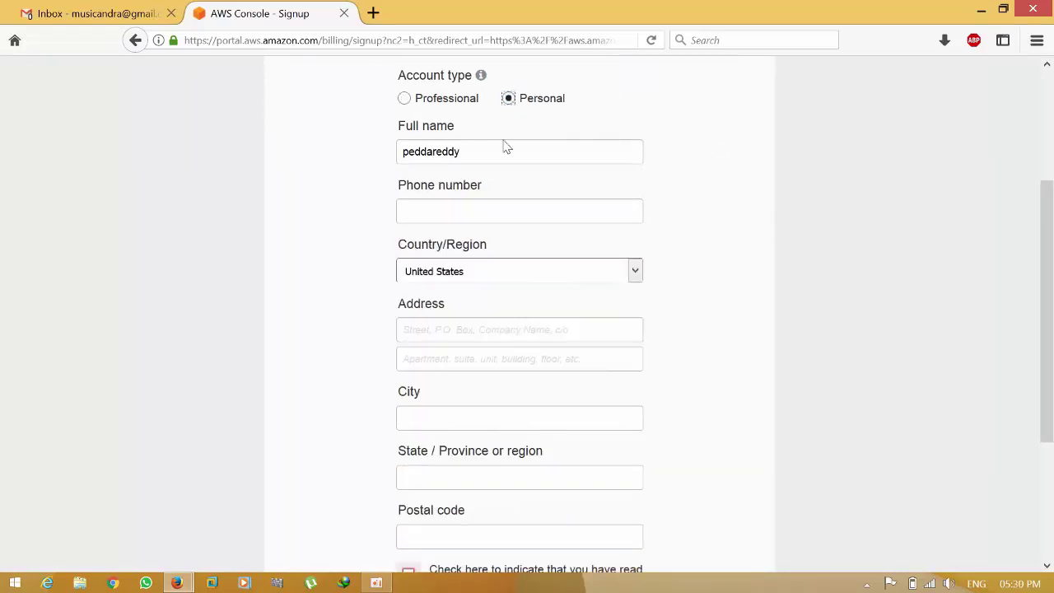
pyautogui.click(473, 207)
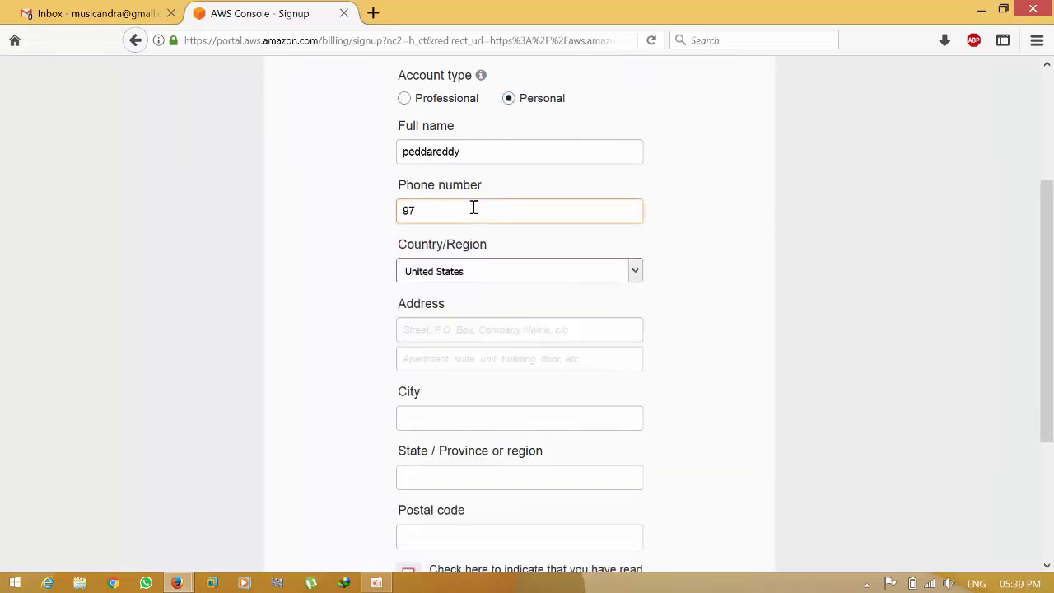
pyautogui.click(449, 279)
pyautogui.write('india')
pyautogui.press('Return')
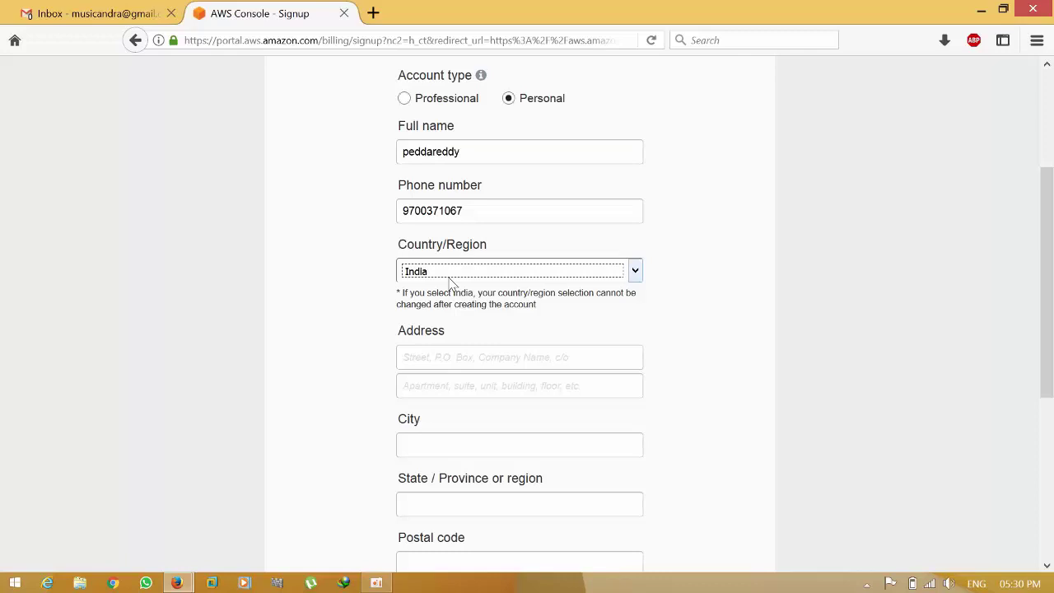
# Step: Fill in the street address lines, city and state fields
pyautogui.click(444, 357)
pyautogui.write('sr nagar')
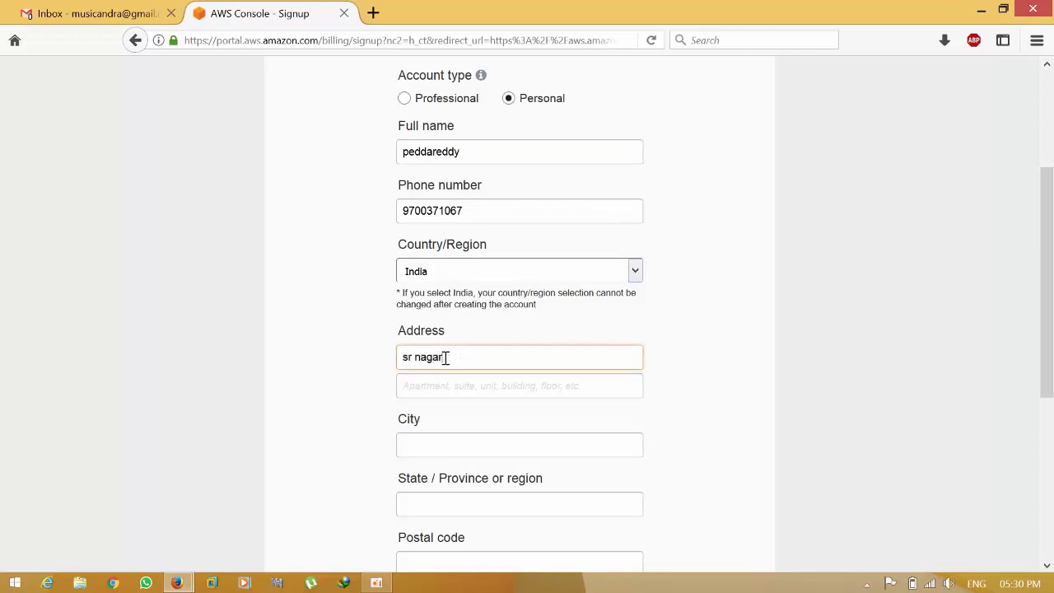
pyautogui.press('Tab')
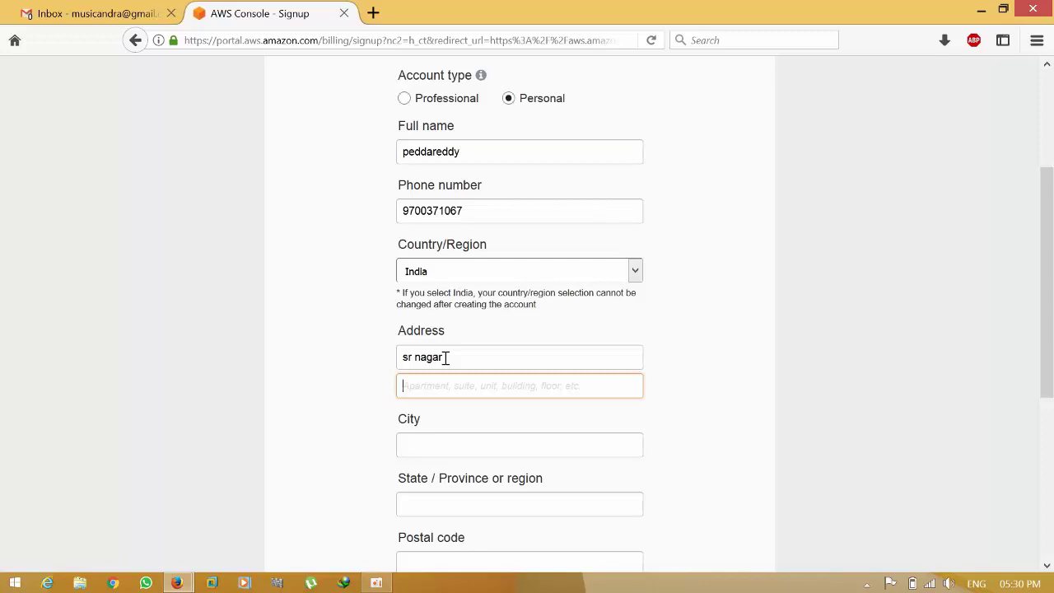
pyautogui.write('hyderabad')
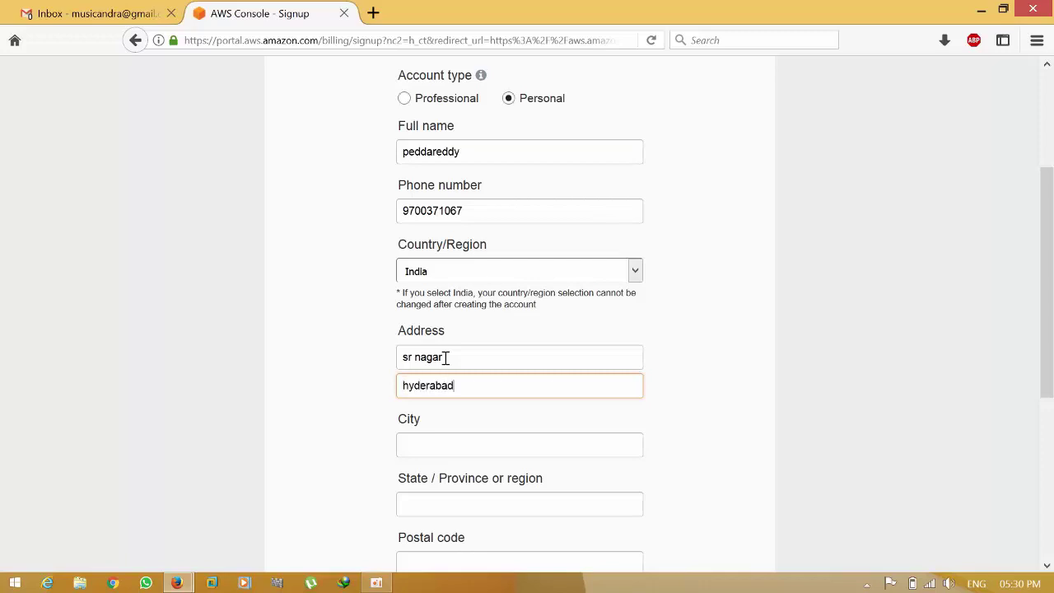
pyautogui.press('Tab')
pyautogui.write('yde')
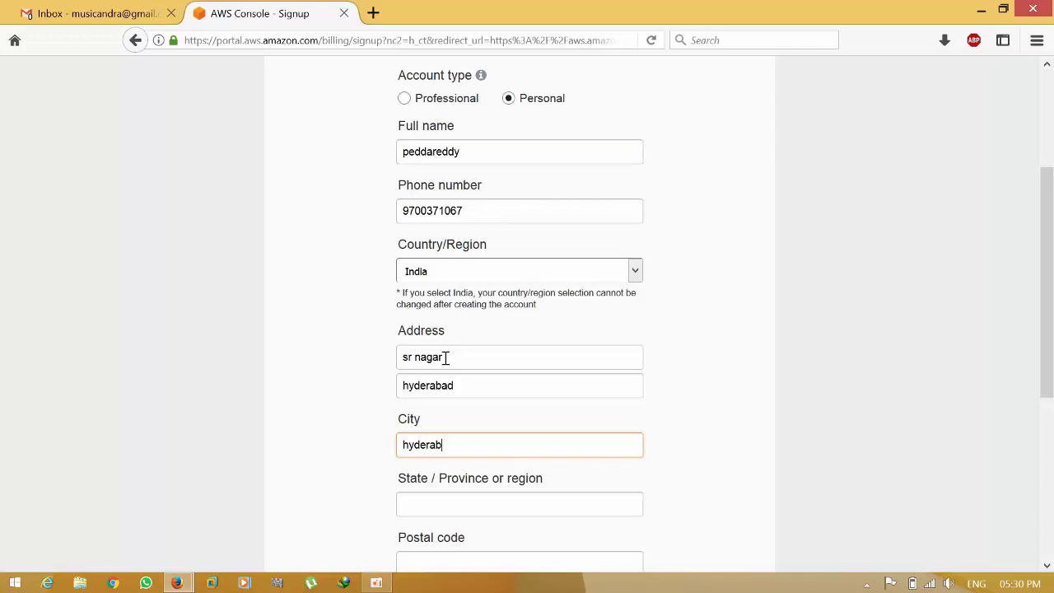
pyautogui.press('Tab')
pyautogui.write('telaga')
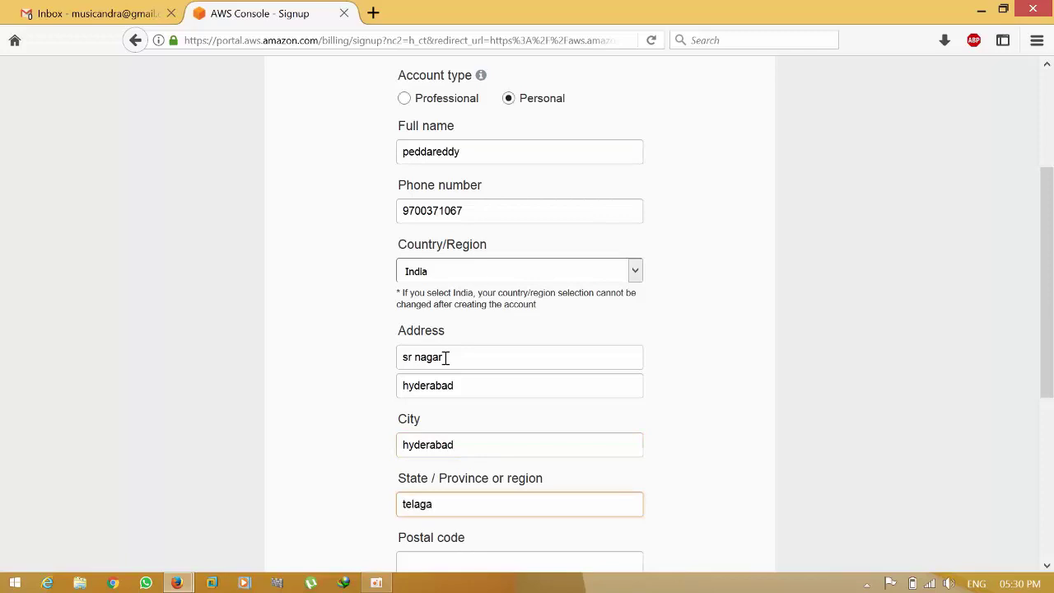
pyautogui.write('na')
pyautogui.press('Tab')
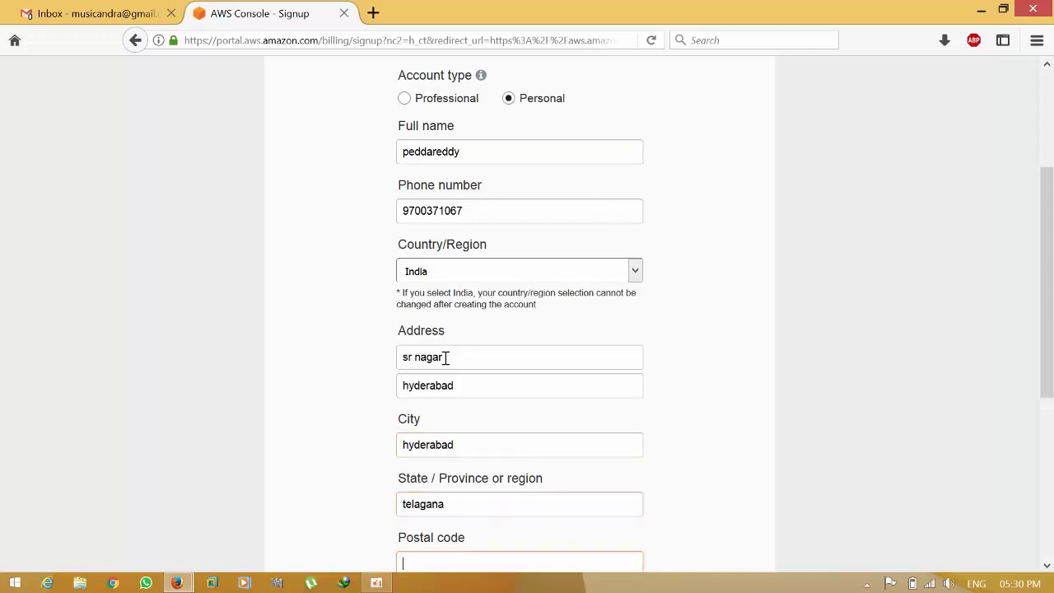
pyautogui.scroll(-3, 444, 362)
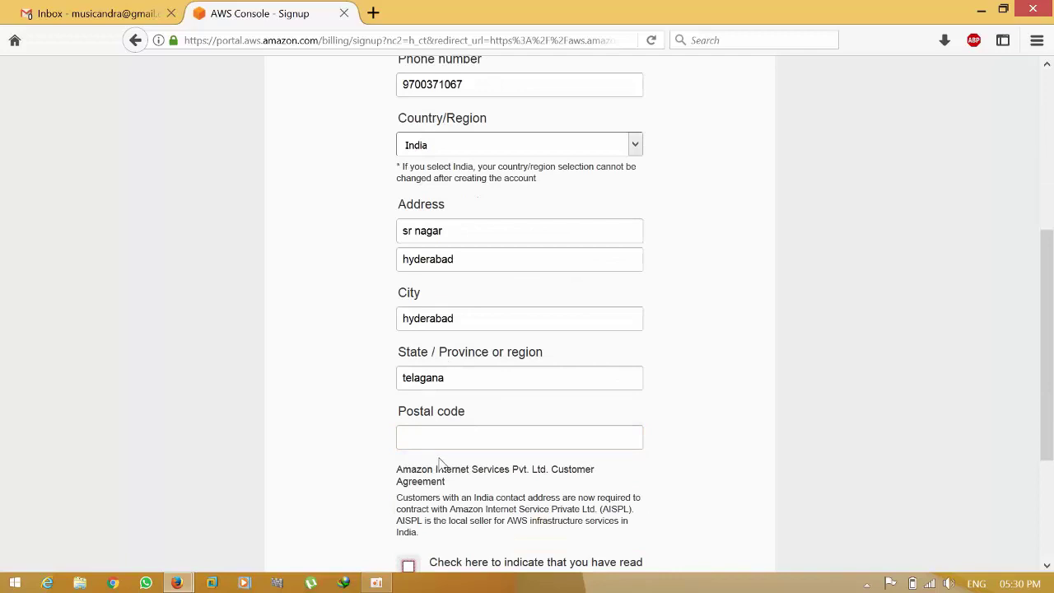
pyautogui.moveTo(1051, 413); pyautogui.dragTo(1052, 467)
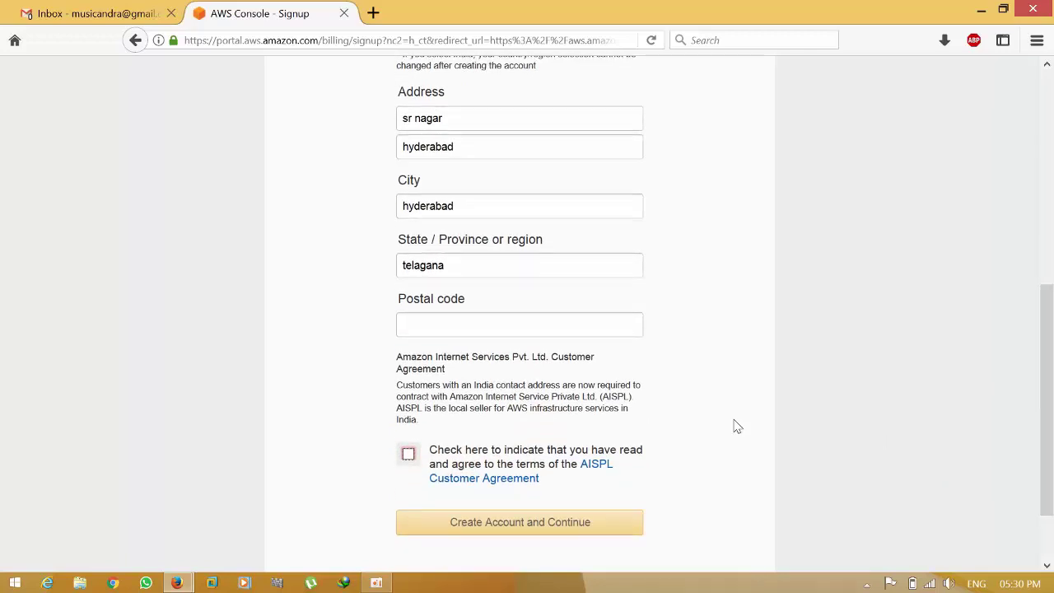
# Step: Accept the AISPL customer agreement, add the missing postal code and resubmit the contact information
pyautogui.click(407, 454)
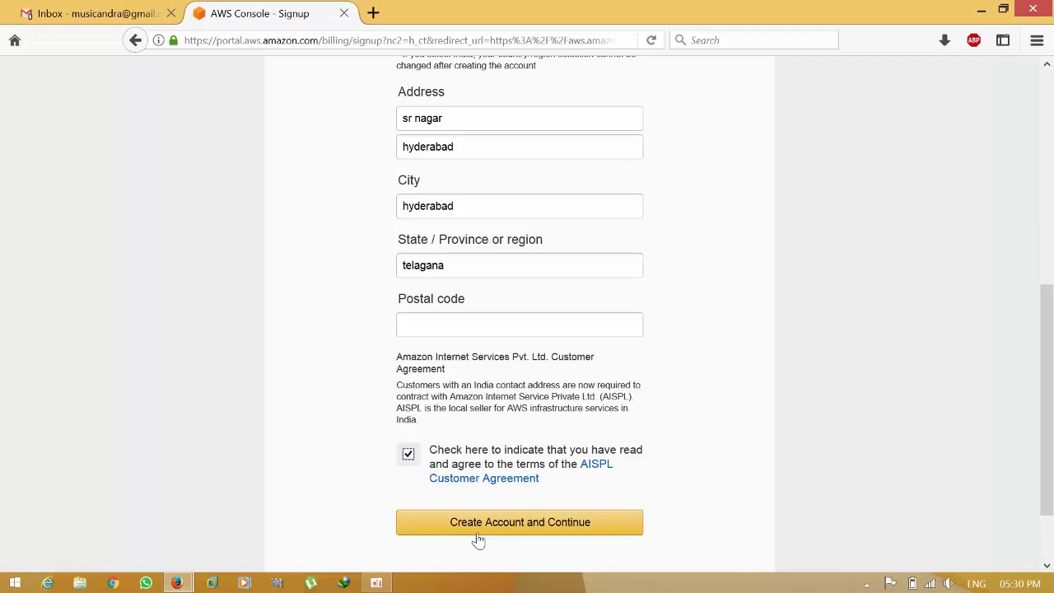
pyautogui.click(498, 531)
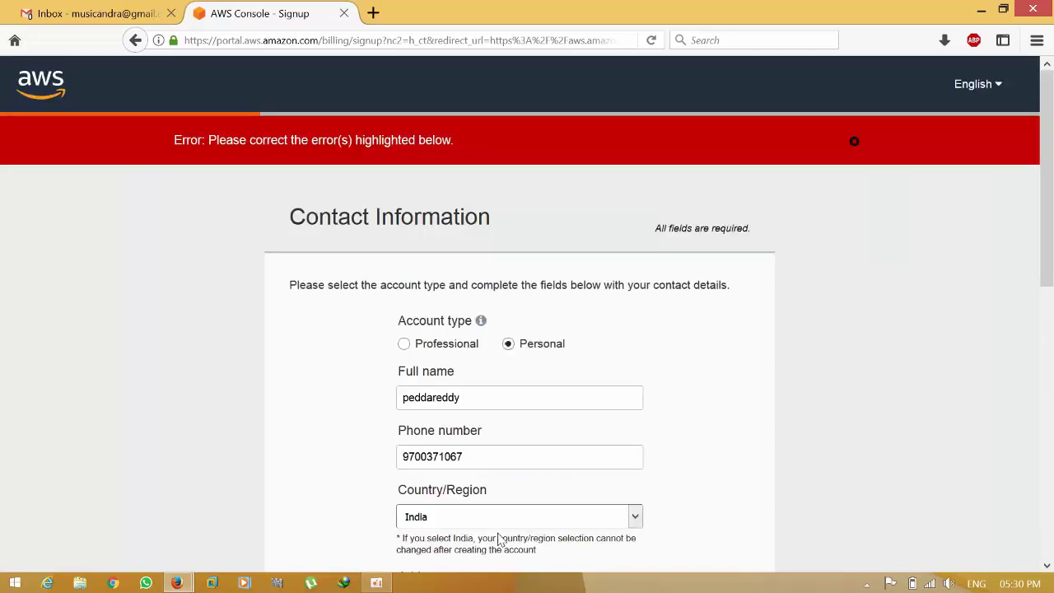
pyautogui.scroll(-5, 1052, 447)
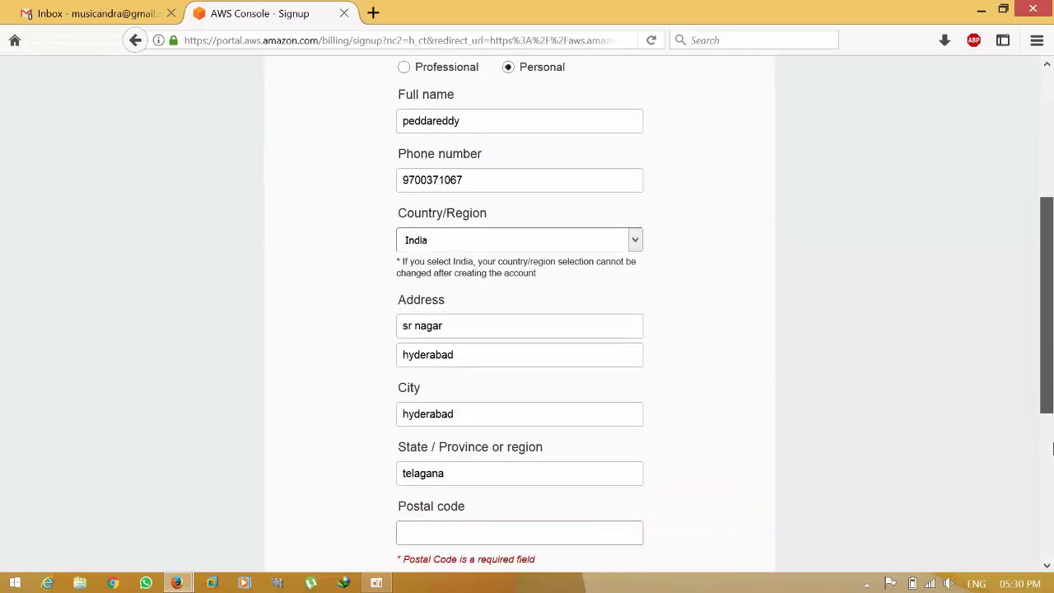
pyautogui.scroll(-4, 1052, 447)
pyautogui.click(493, 306)
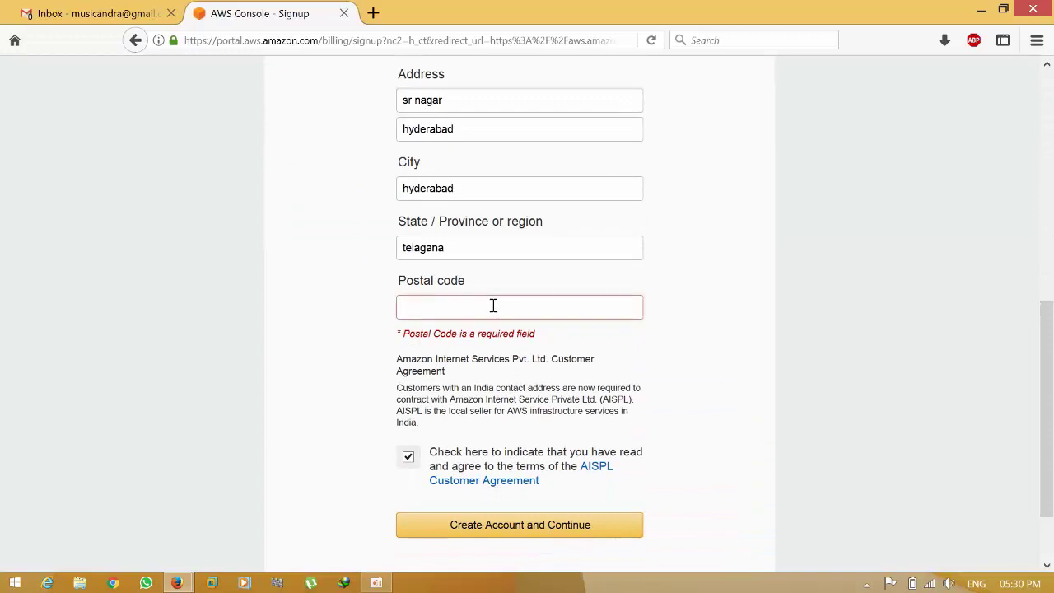
pyautogui.write('500016')
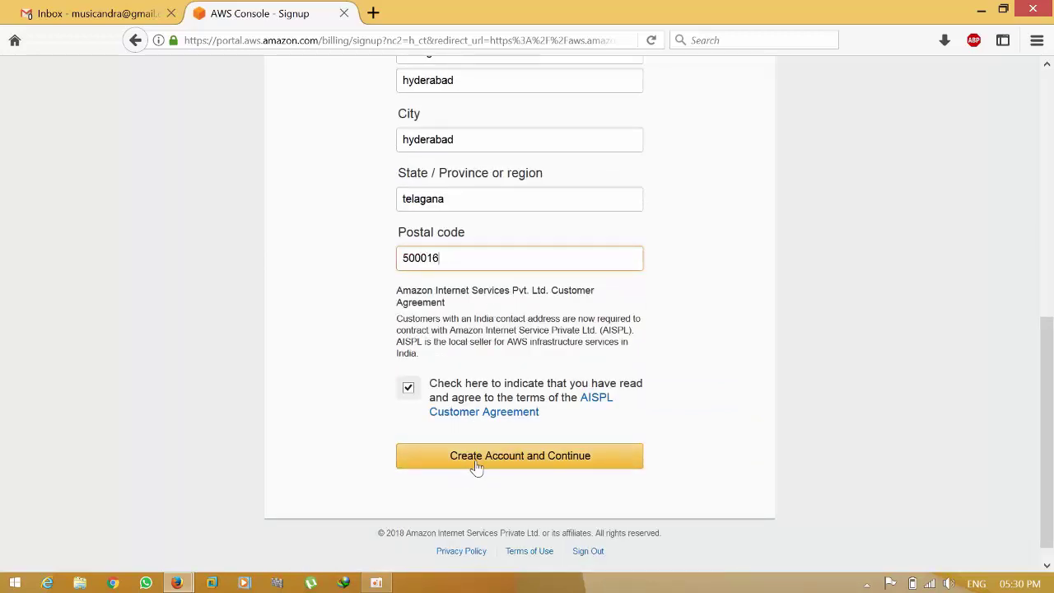
pyautogui.click(476, 466)
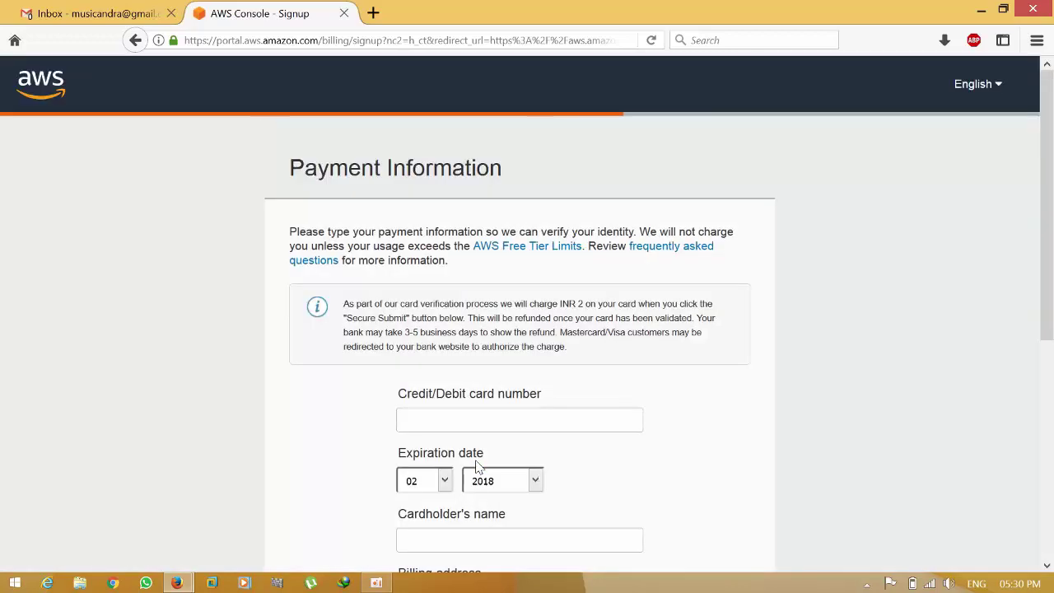
# Step: Enter the debit card number with expiry month 03 and year 2034
pyautogui.scroll(-3, 477, 466)
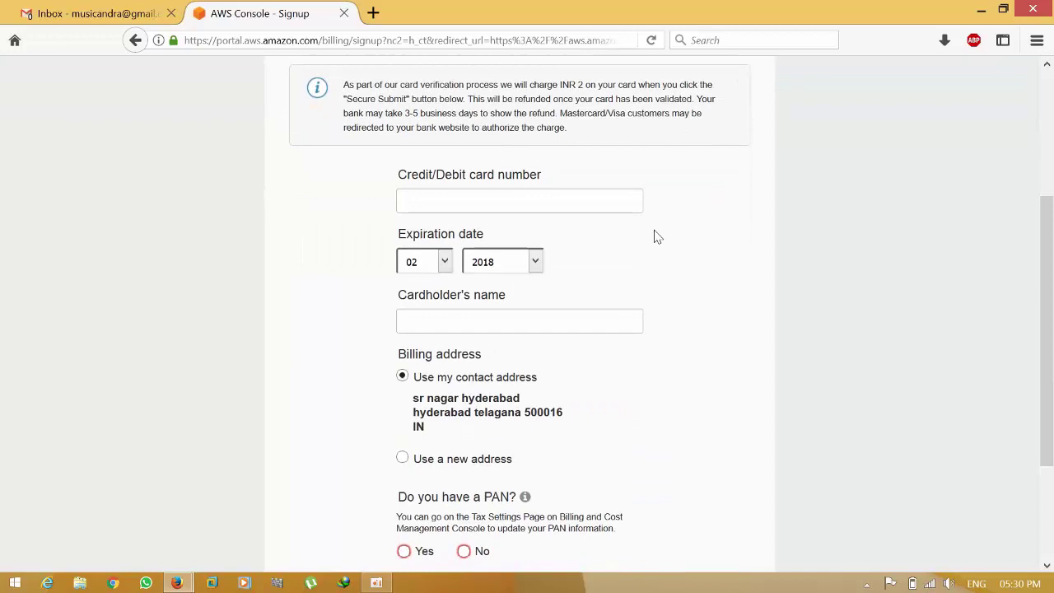
pyautogui.click(527, 206)
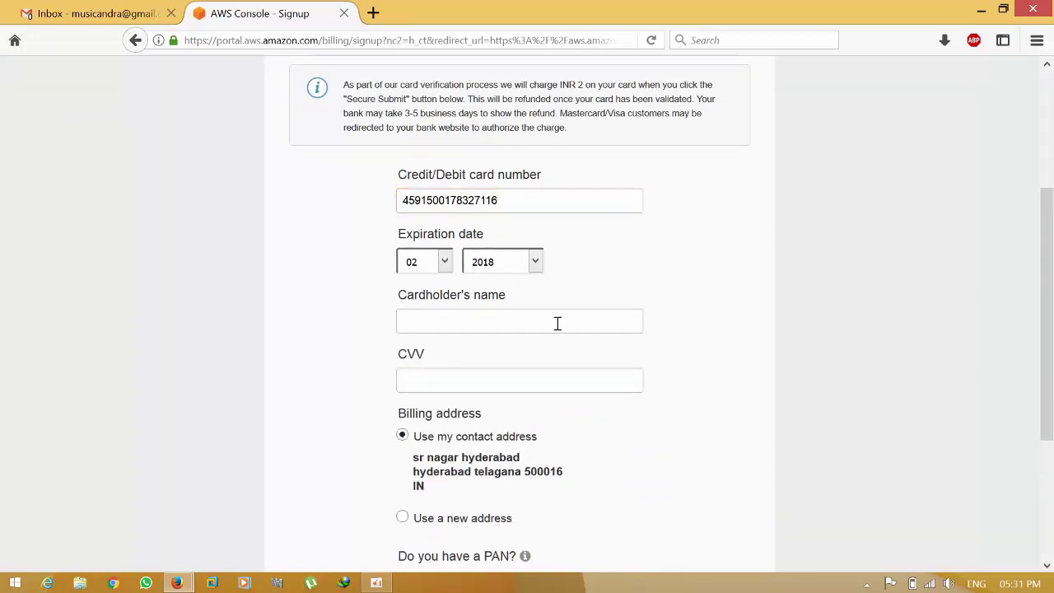
pyautogui.click(434, 270)
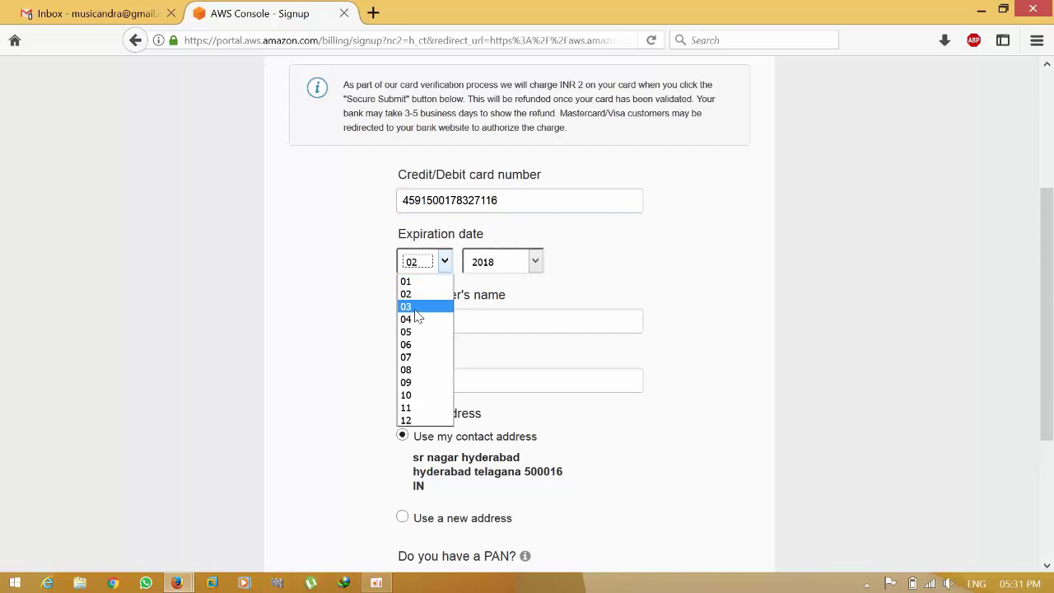
pyautogui.click(419, 307)
pyautogui.click(501, 266)
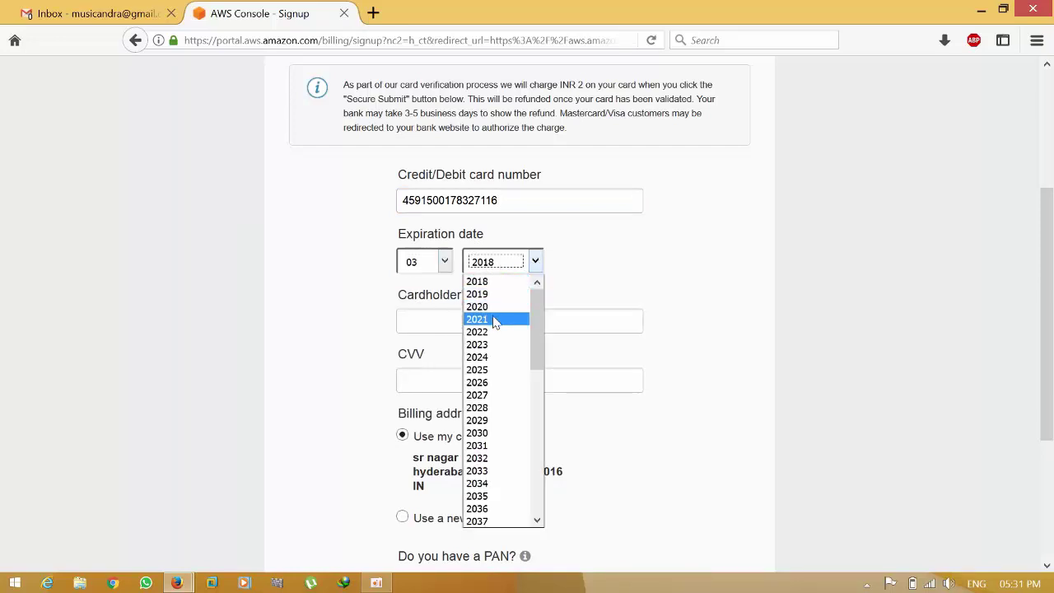
pyautogui.click(487, 486)
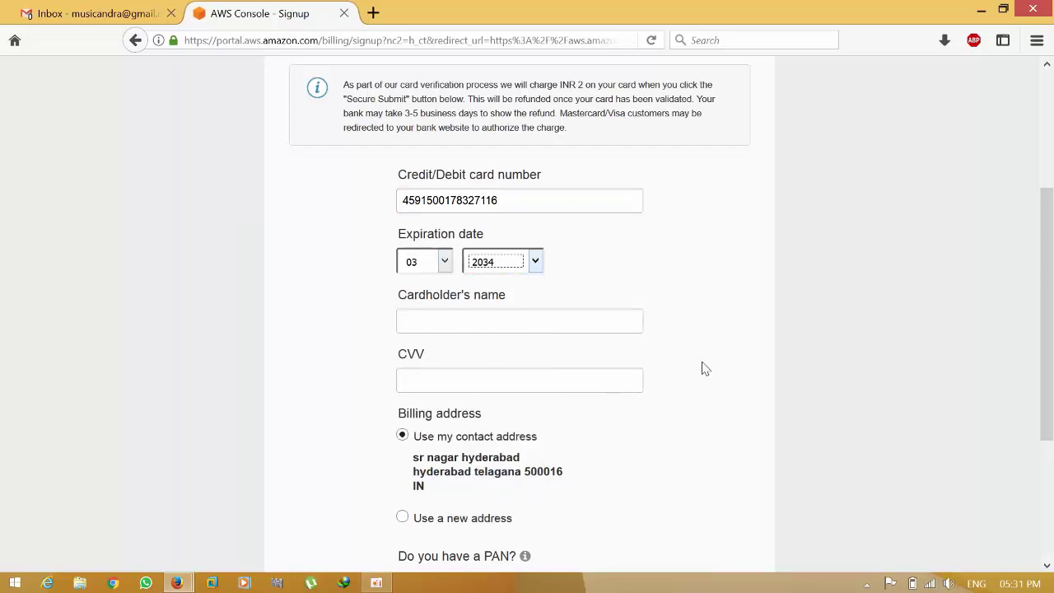
# Step: Enter the cardholder name and CVV, answer No to PAN, and submit the payment details
pyautogui.click(455, 323)
pyautogui.write('peddare')
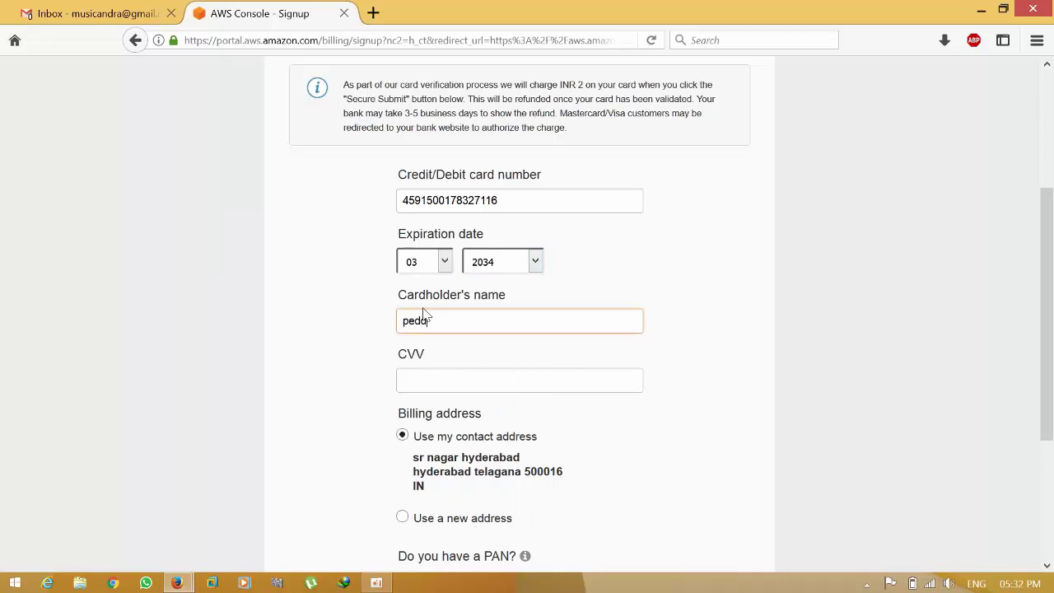
pyautogui.write('ddy')
pyautogui.press('Tab')
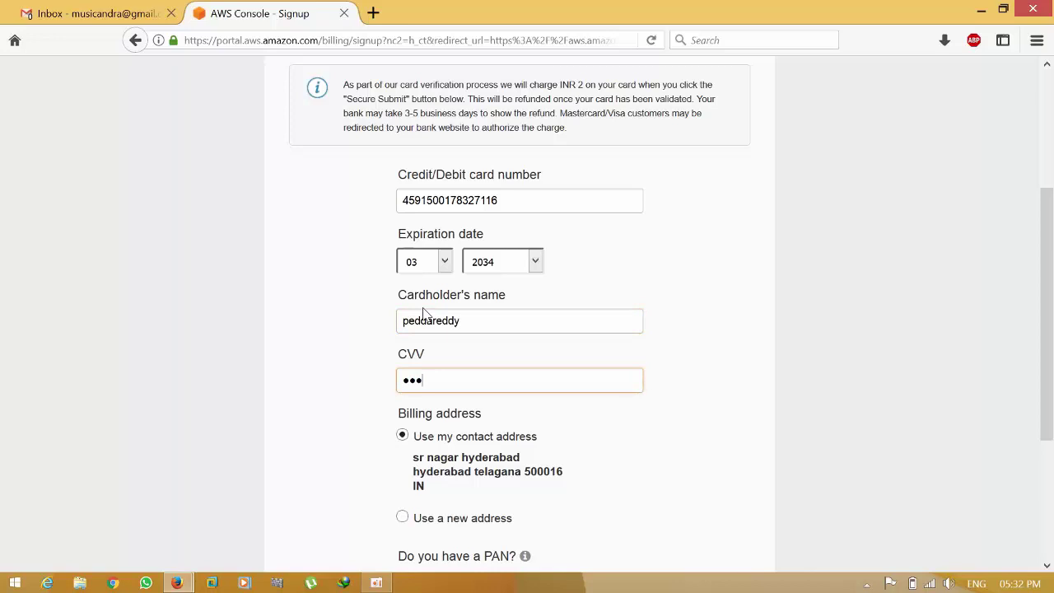
pyautogui.scroll(-5, 1052, 307)
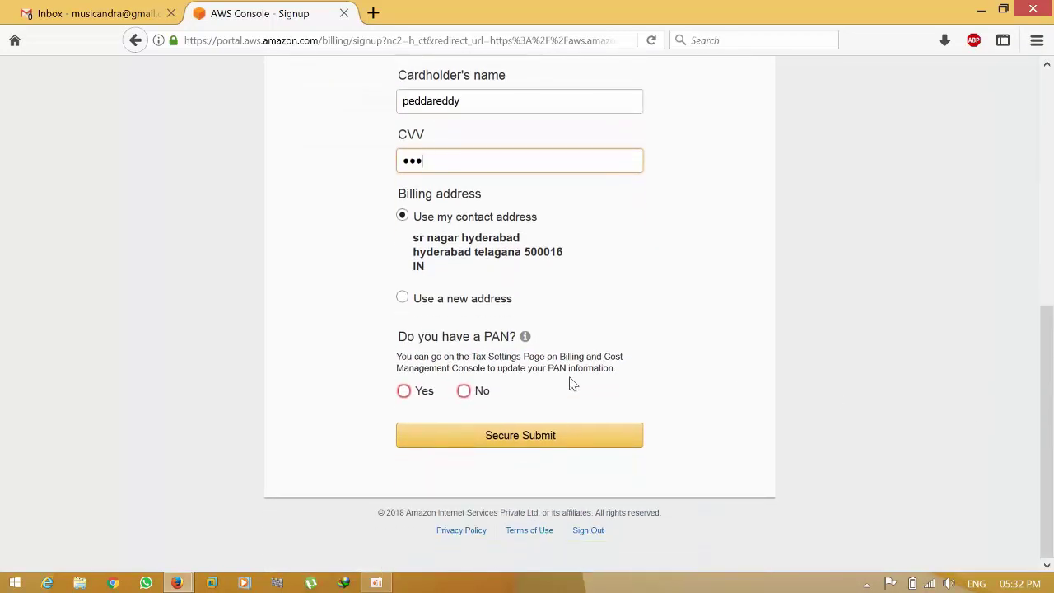
pyautogui.click(464, 393)
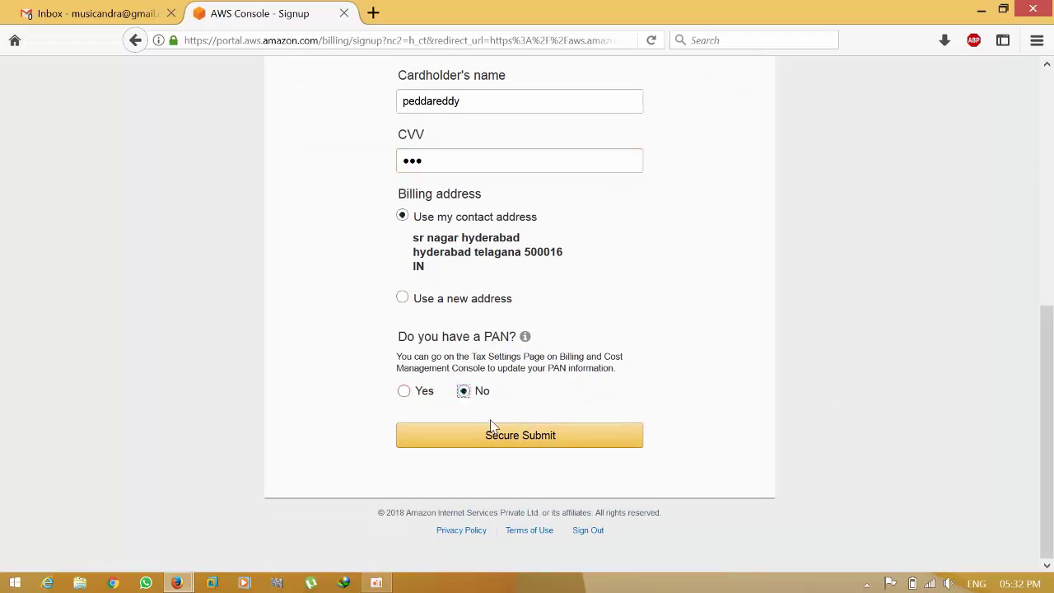
pyautogui.click(489, 444)
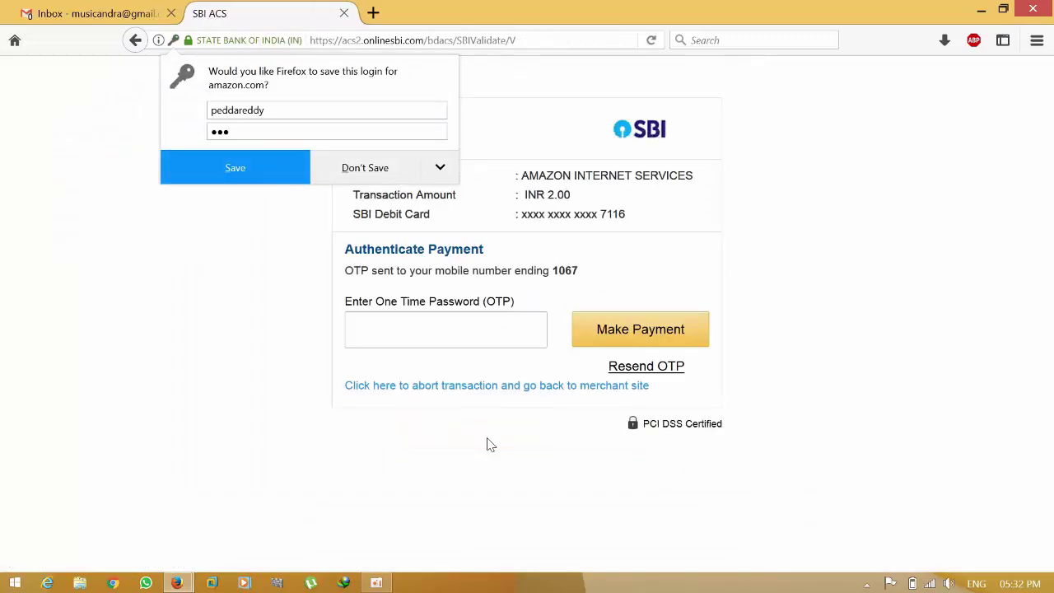
# Step: Dismiss the save-login prompt and authorize the INR 2.00 charge with the one-time password
pyautogui.click(249, 165)
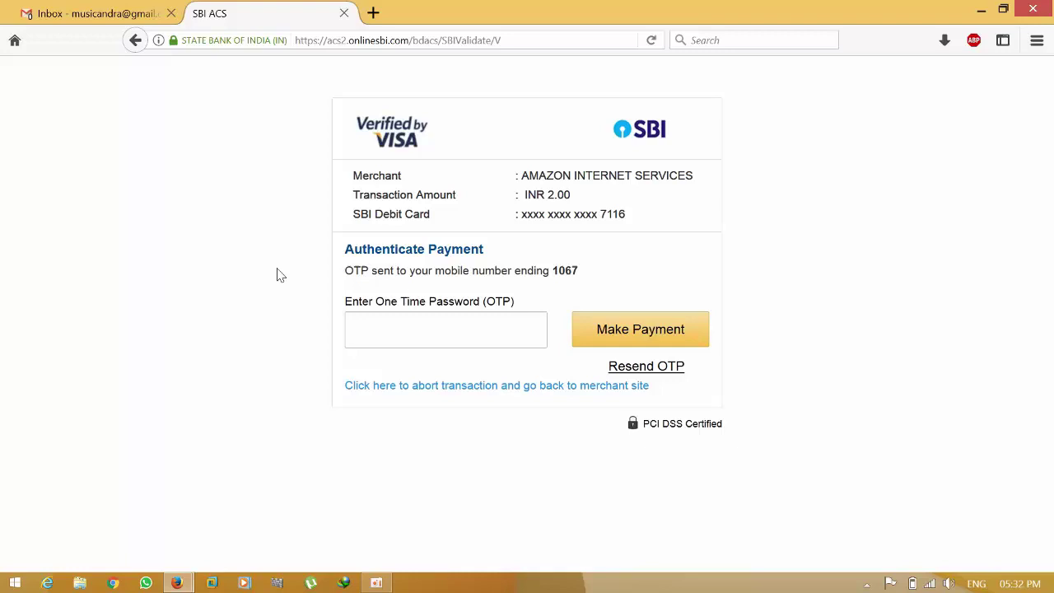
pyautogui.click(449, 337)
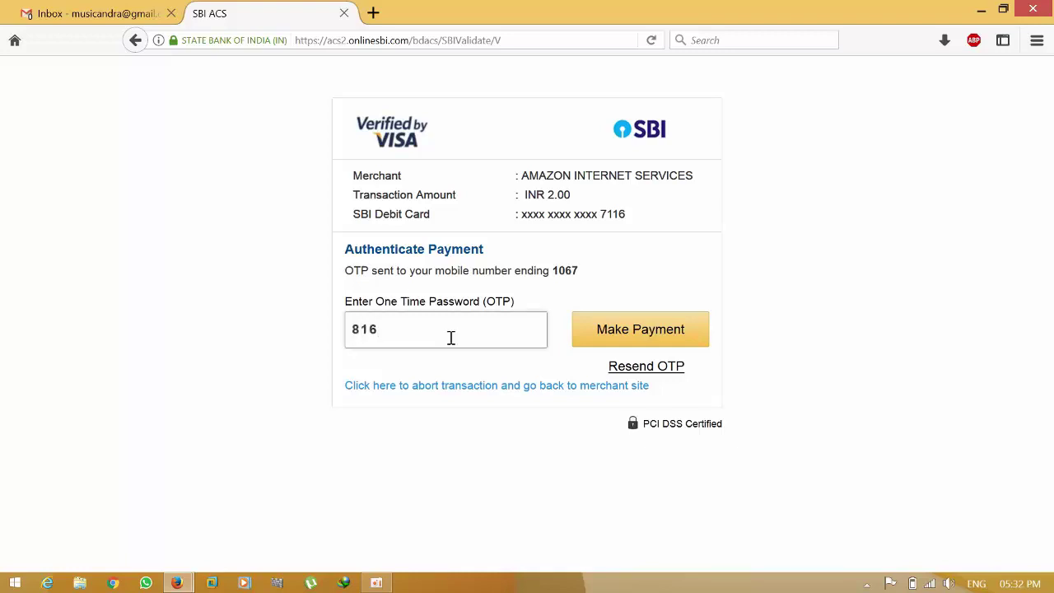
pyautogui.click(647, 331)
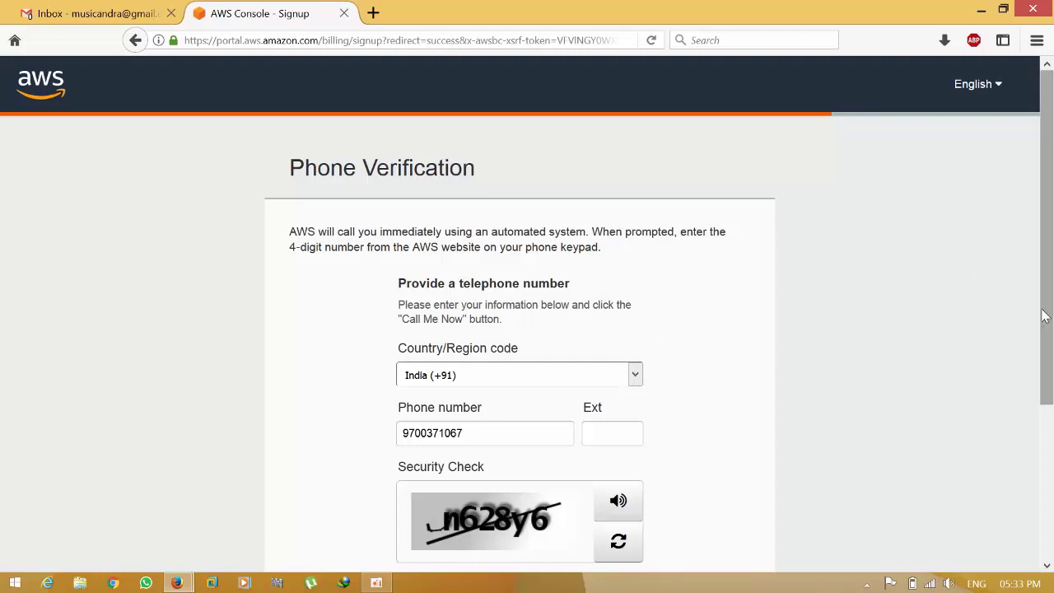
# Step: Enter the security check characters and request the verification phone call
pyautogui.moveTo(1046, 315); pyautogui.dragTo(1050, 434)
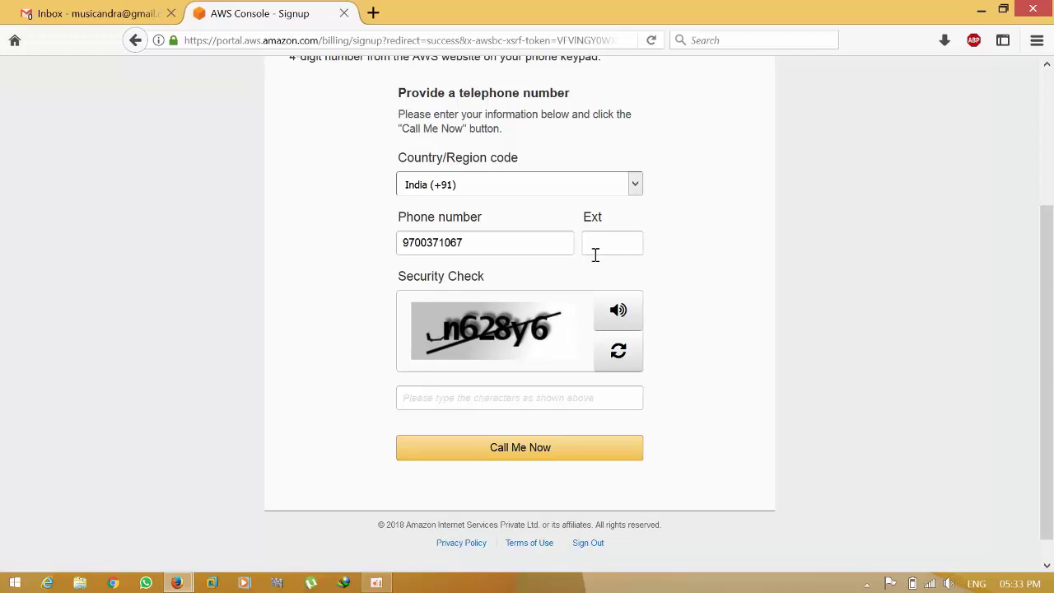
pyautogui.click(458, 399)
pyautogui.write('n62')
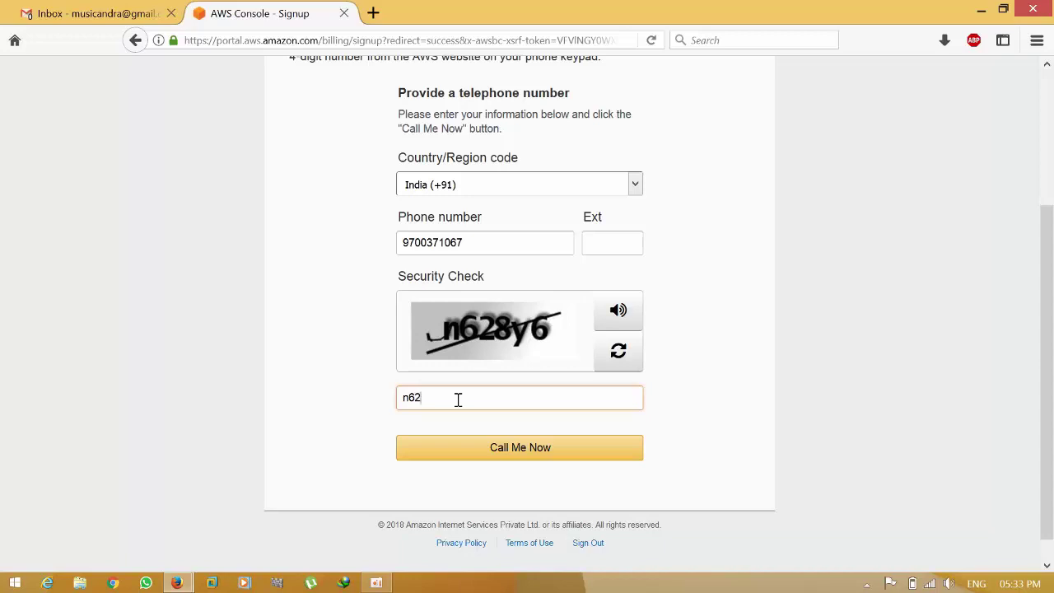
pyautogui.write('8y6')
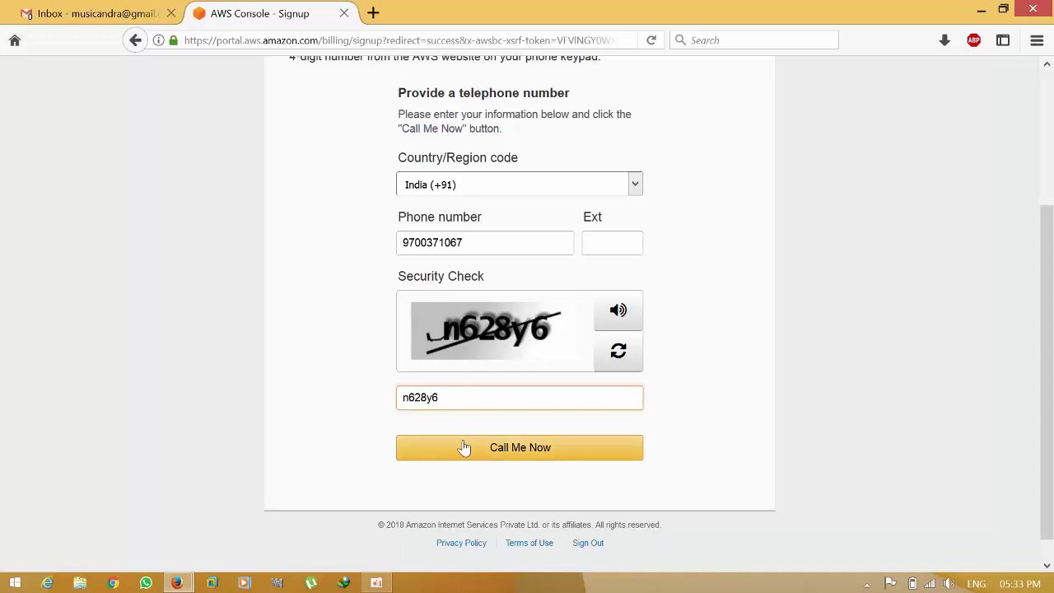
pyautogui.click(483, 458)
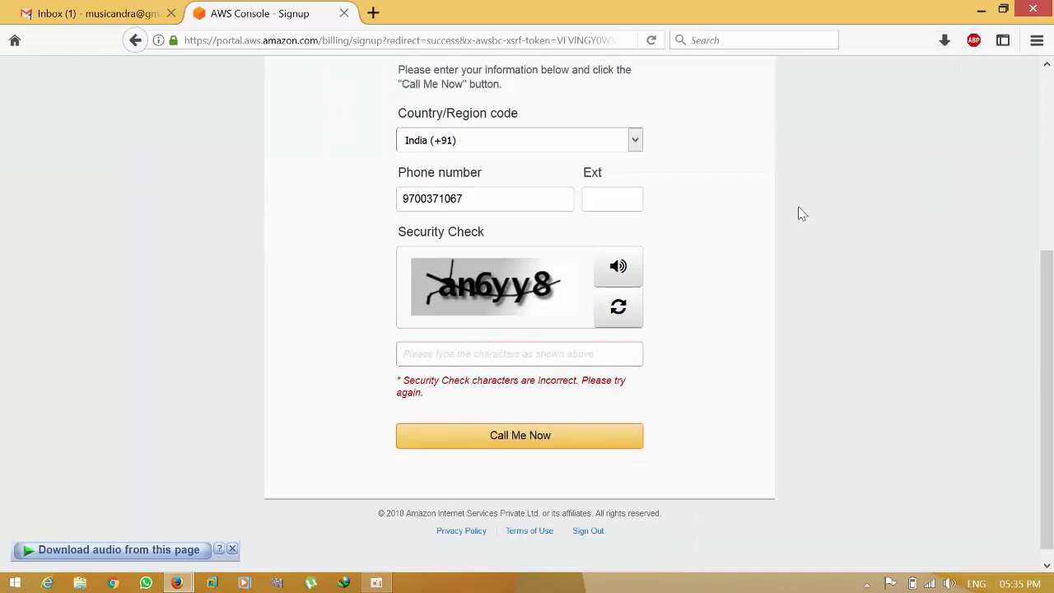
# Step: Retype the new security check characters and request the verification call again
pyautogui.click(476, 363)
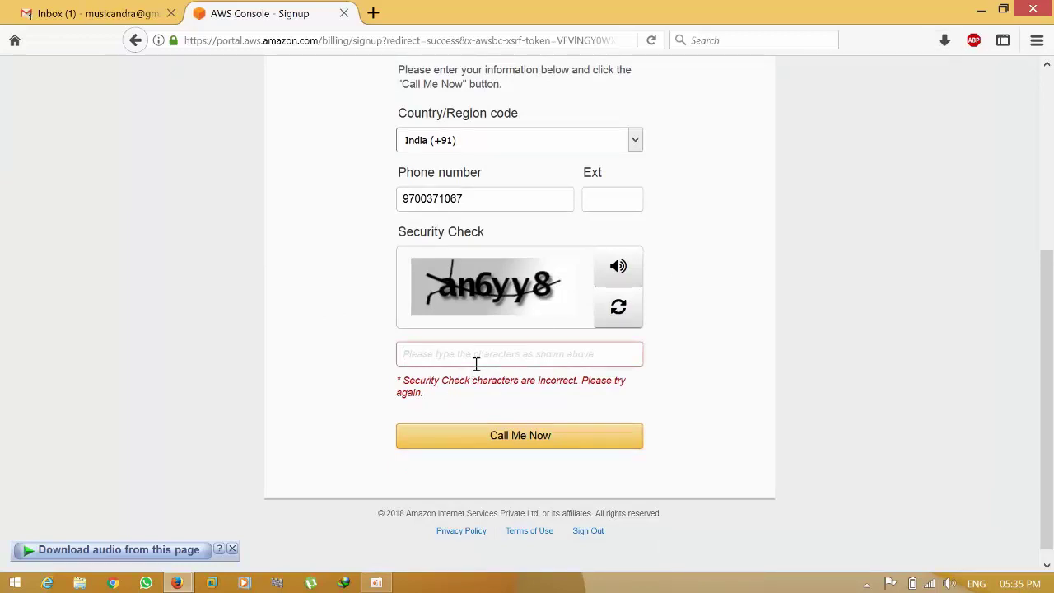
pyautogui.write('an6yy8')
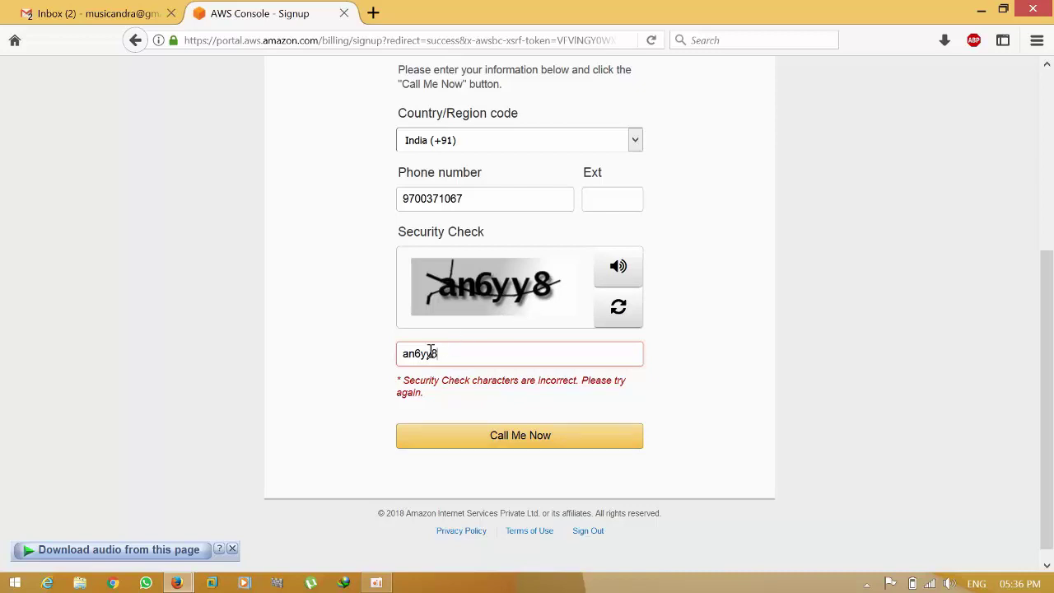
pyautogui.press('BackSpace')
pyautogui.press('BackSpace')
pyautogui.write('Y8')
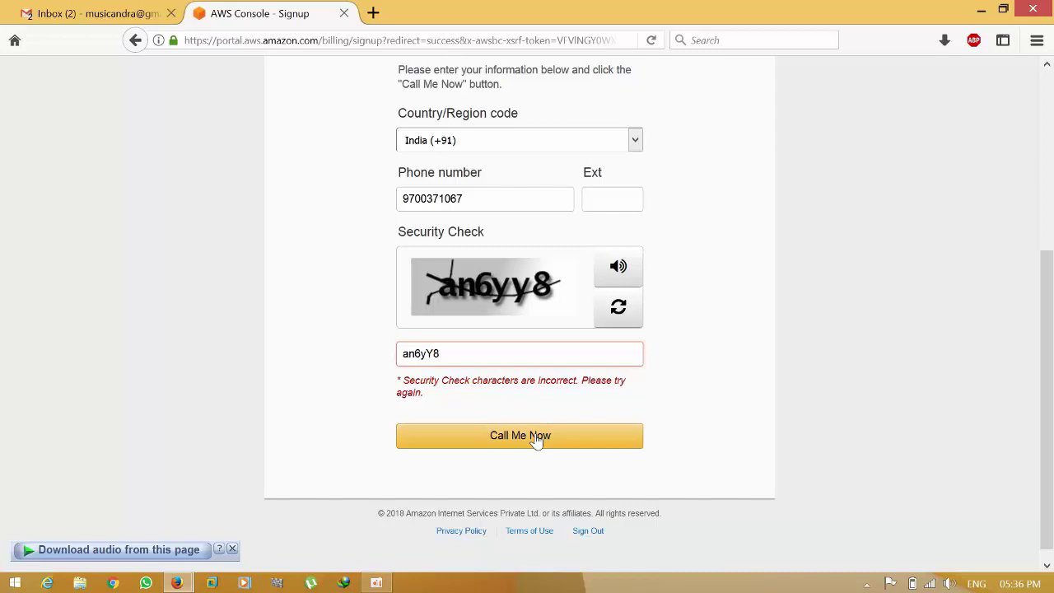
pyautogui.click(539, 435)
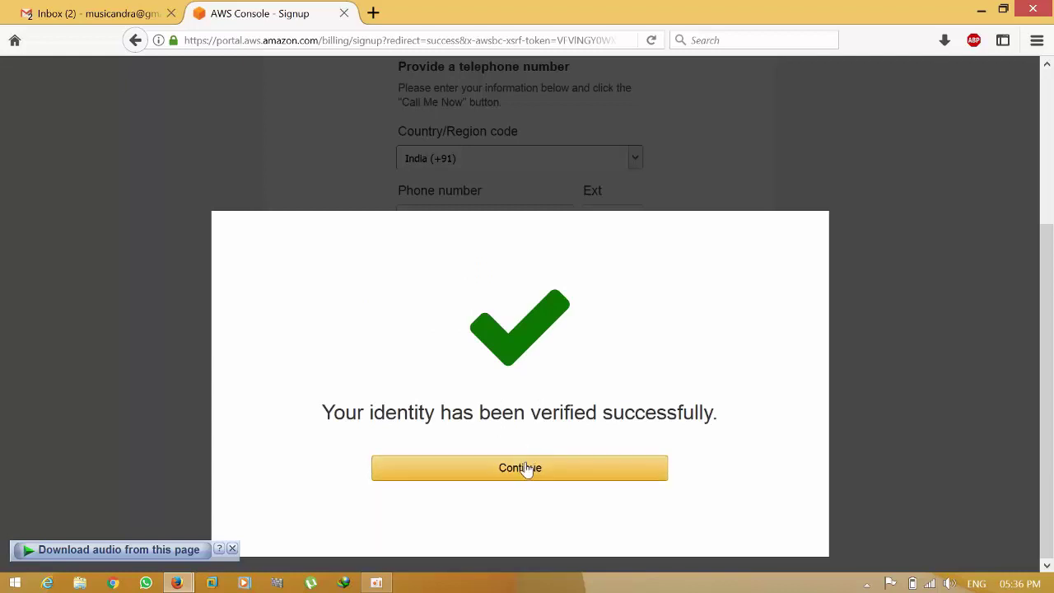
# Step: Choose the free Basic support plan, set role Student and interest Other, and submit
pyautogui.click(524, 468)
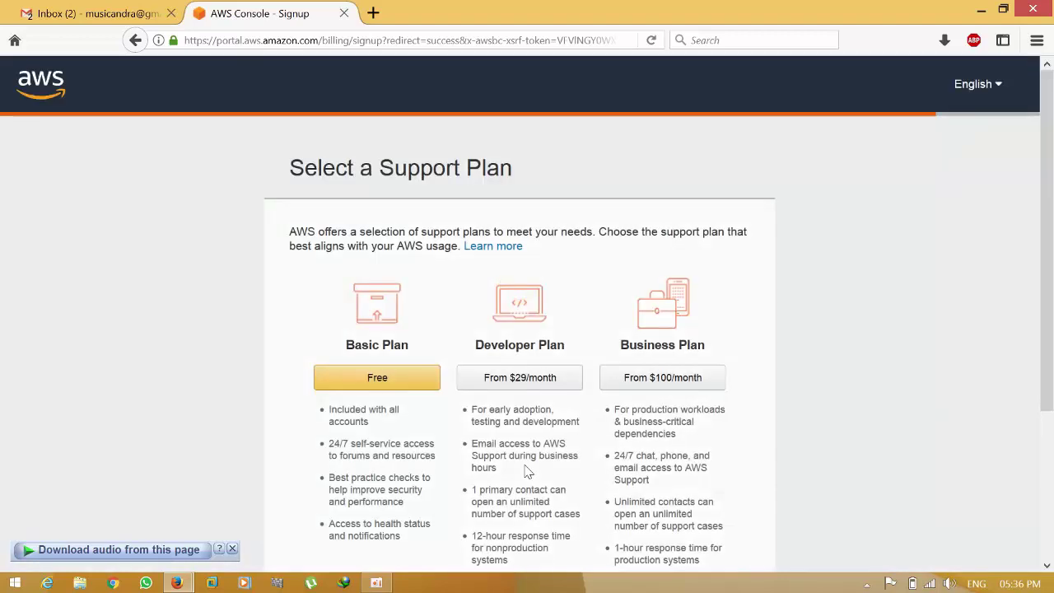
pyautogui.click(349, 383)
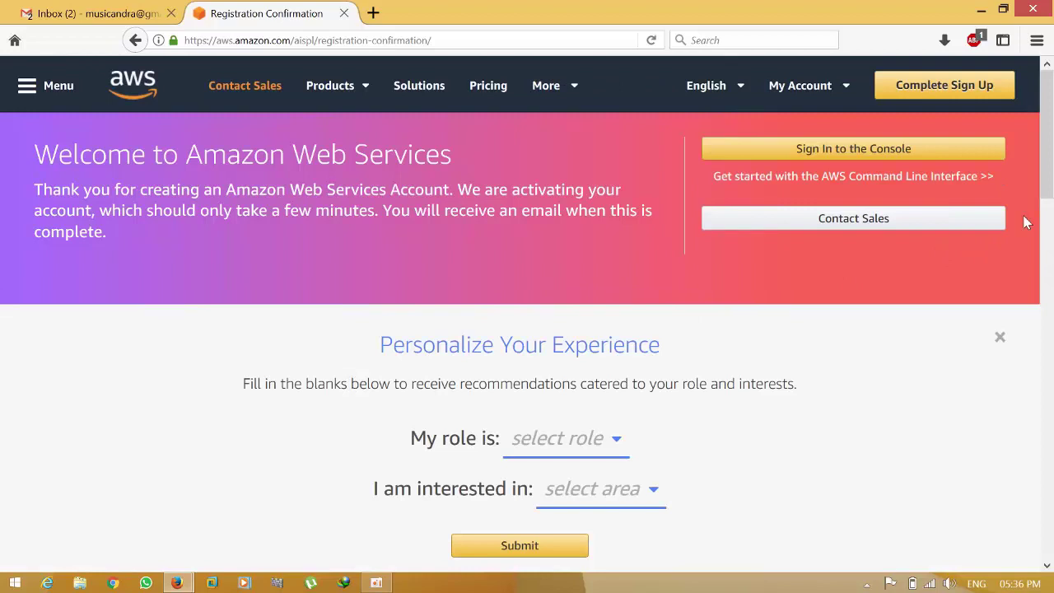
pyautogui.moveTo(1047, 189); pyautogui.dragTo(1047, 242)
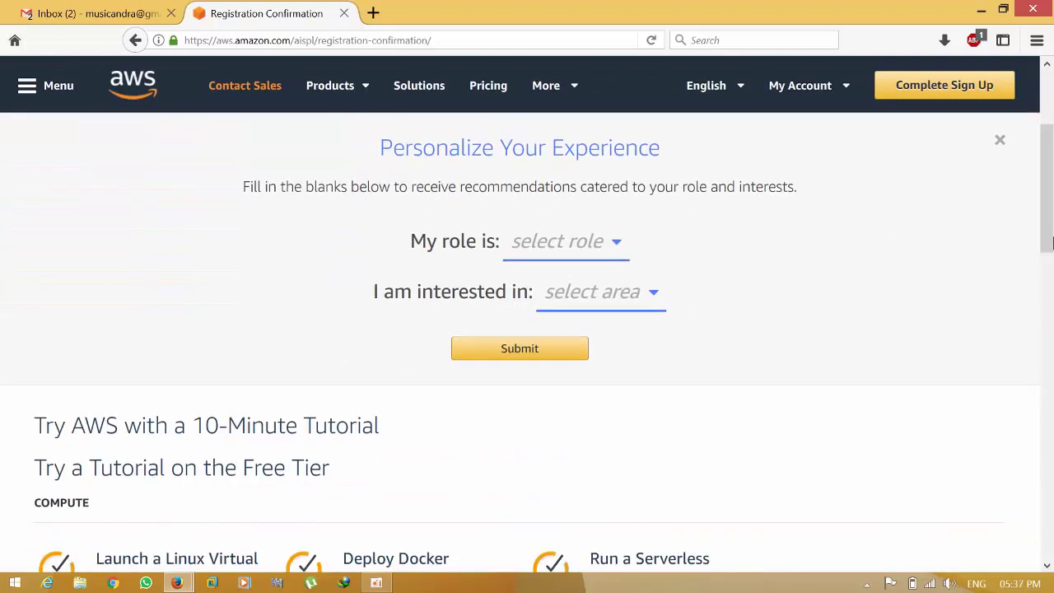
pyautogui.click(609, 247)
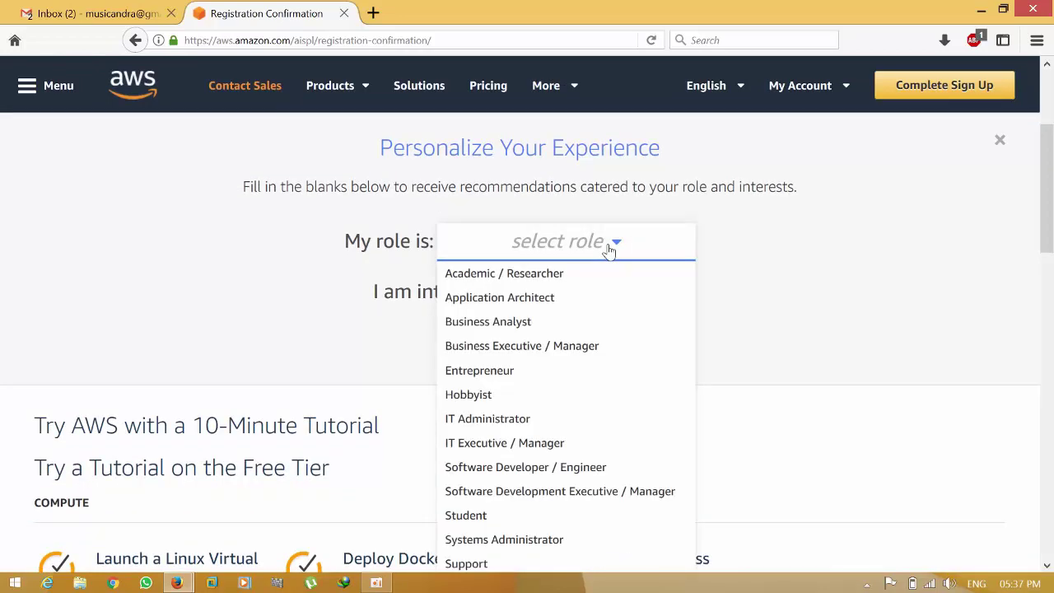
pyautogui.click(462, 516)
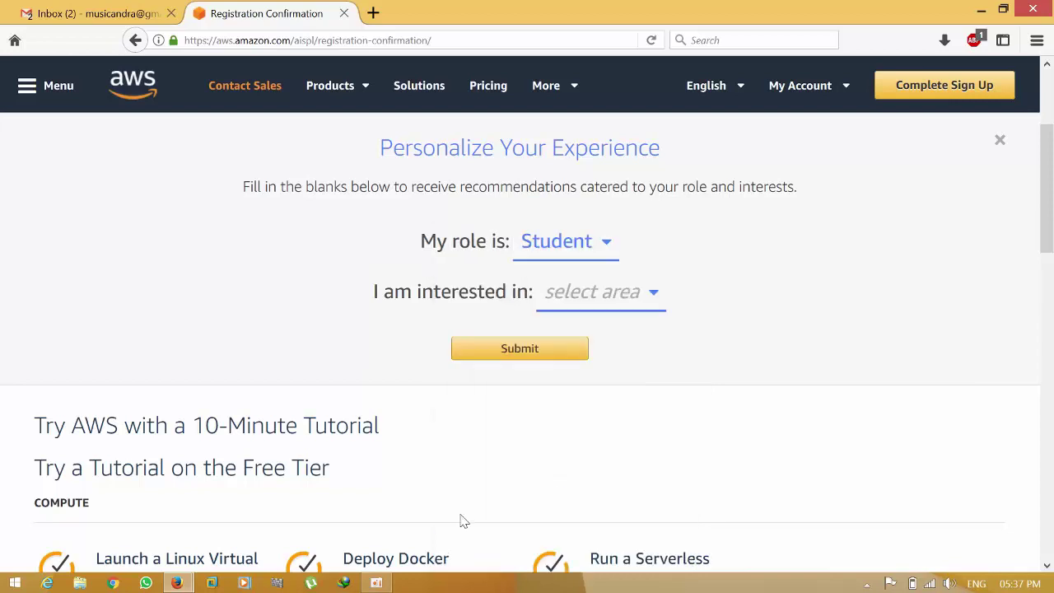
pyautogui.click(636, 294)
pyautogui.moveTo(1047, 219); pyautogui.dragTo(1047, 254)
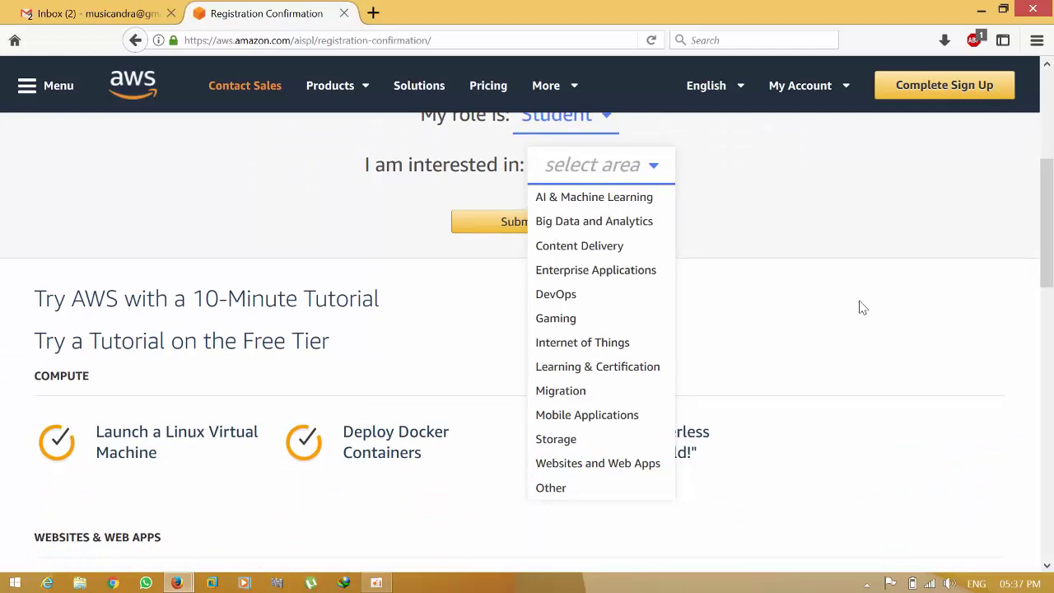
pyautogui.click(596, 492)
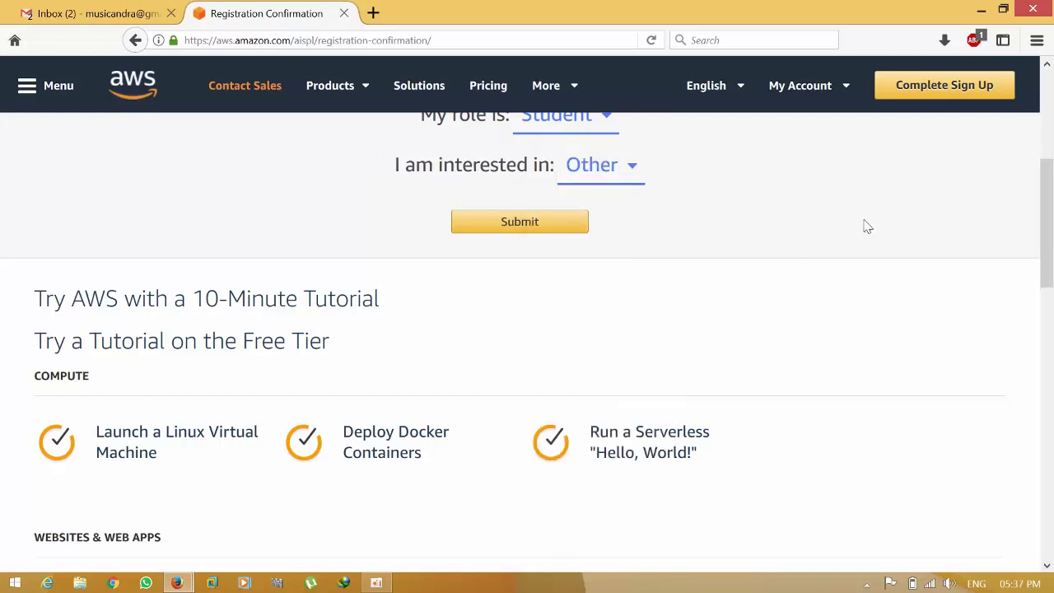
pyautogui.click(544, 222)
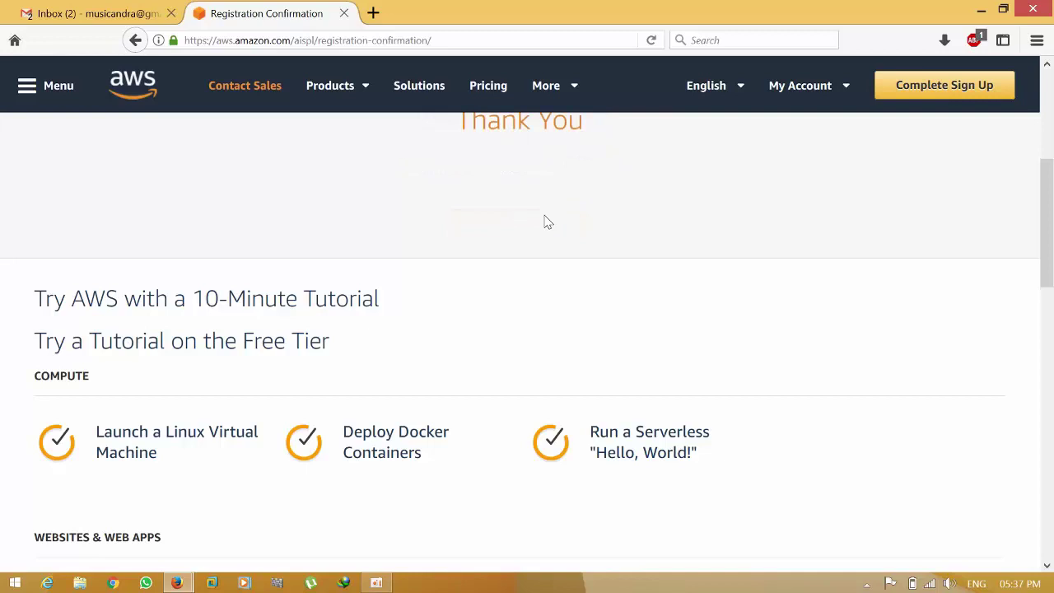
# Step: Complete the account sign-up and review the confirmation page
pyautogui.moveTo(1048, 206); pyautogui.dragTo(1050, 172)
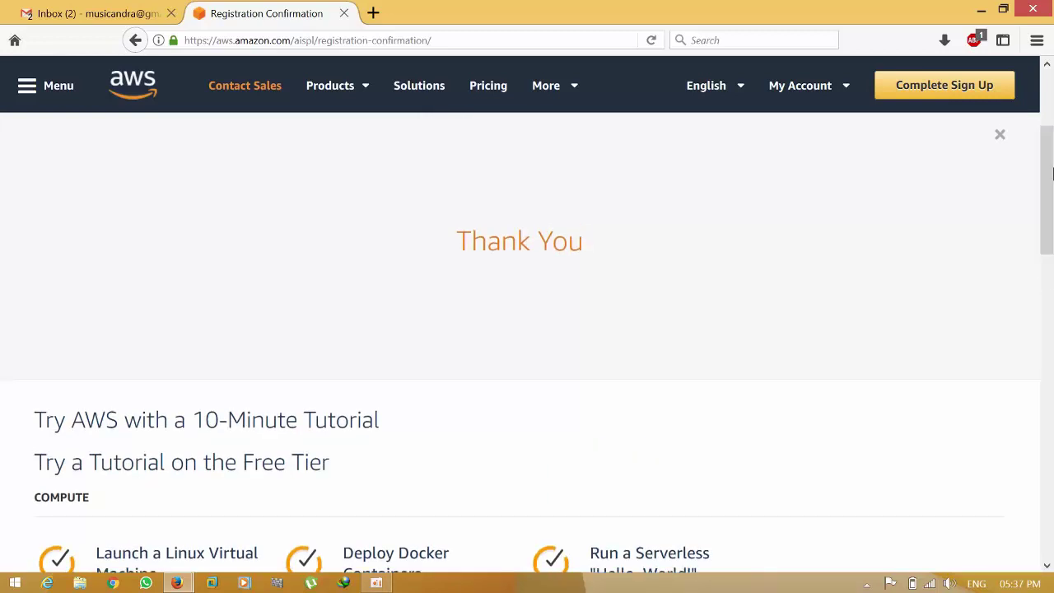
pyautogui.moveTo(1050, 198); pyautogui.dragTo(1050, 311)
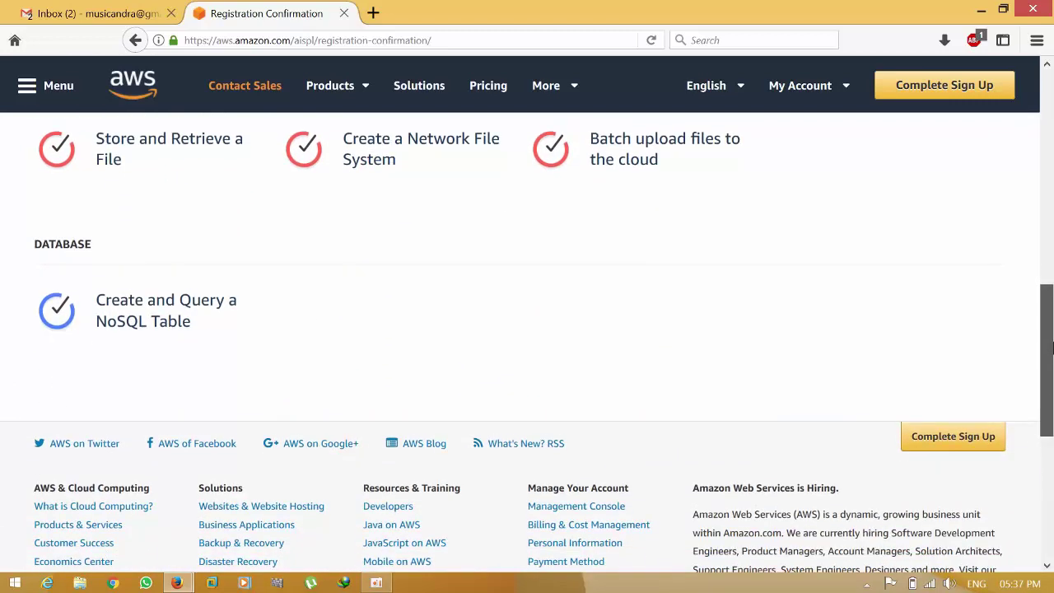
pyautogui.moveTo(1051, 311); pyautogui.dragTo(1051, 334)
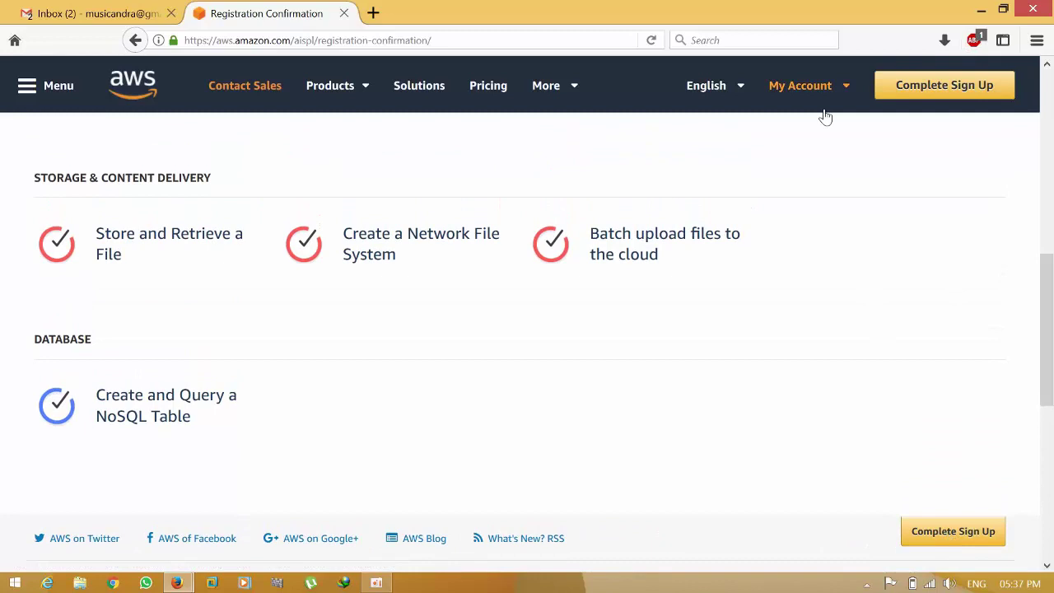
pyautogui.click(952, 531)
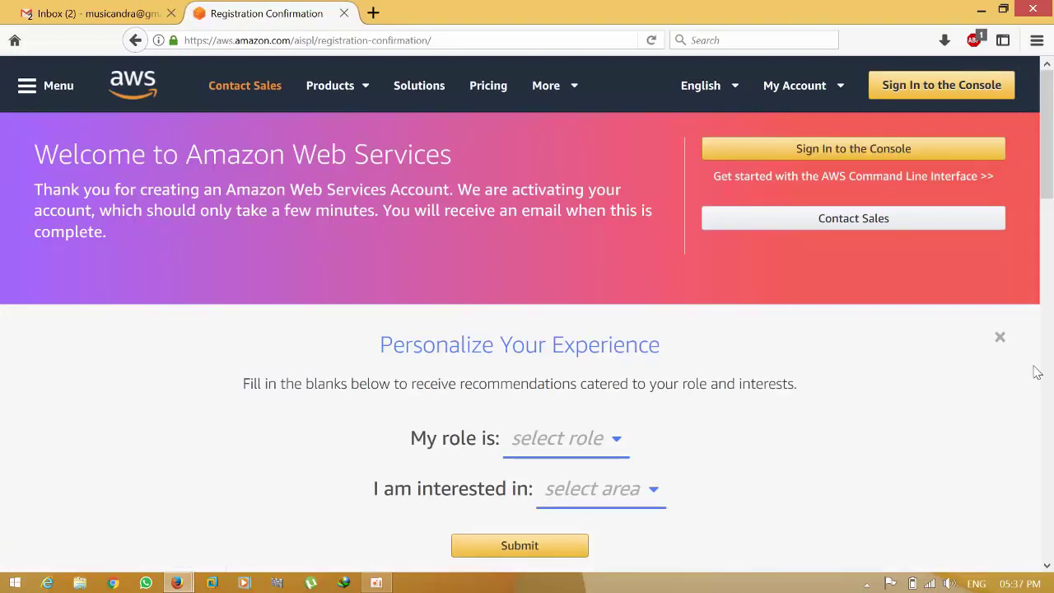
pyautogui.click(1047, 278)
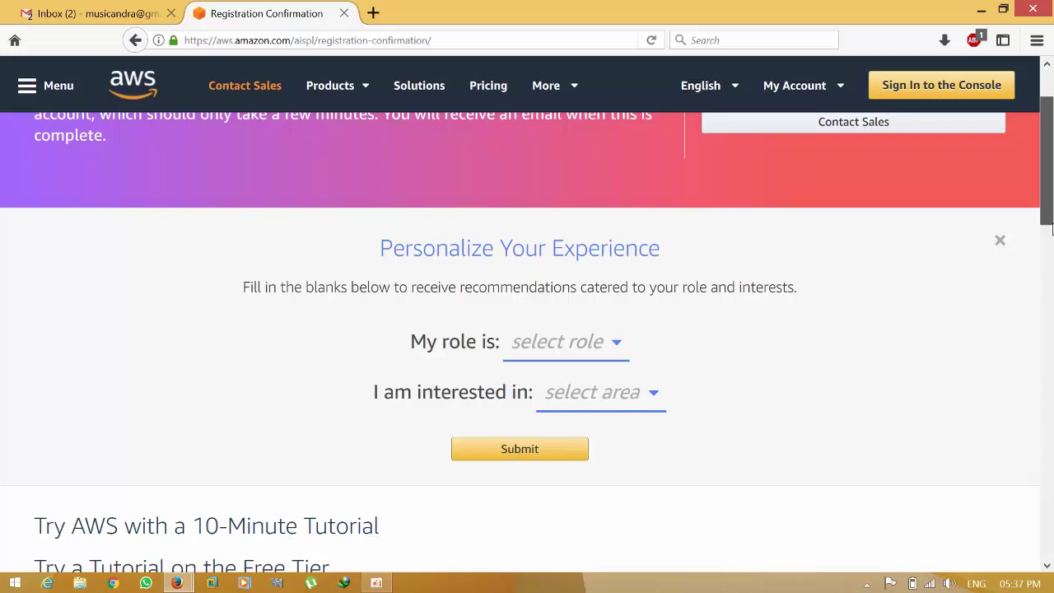
pyautogui.moveTo(1048, 257)
pyautogui.mouseDown()
pyautogui.moveTo(1047, 267)
pyautogui.moveTo(1047, 206)
pyautogui.mouseUp()
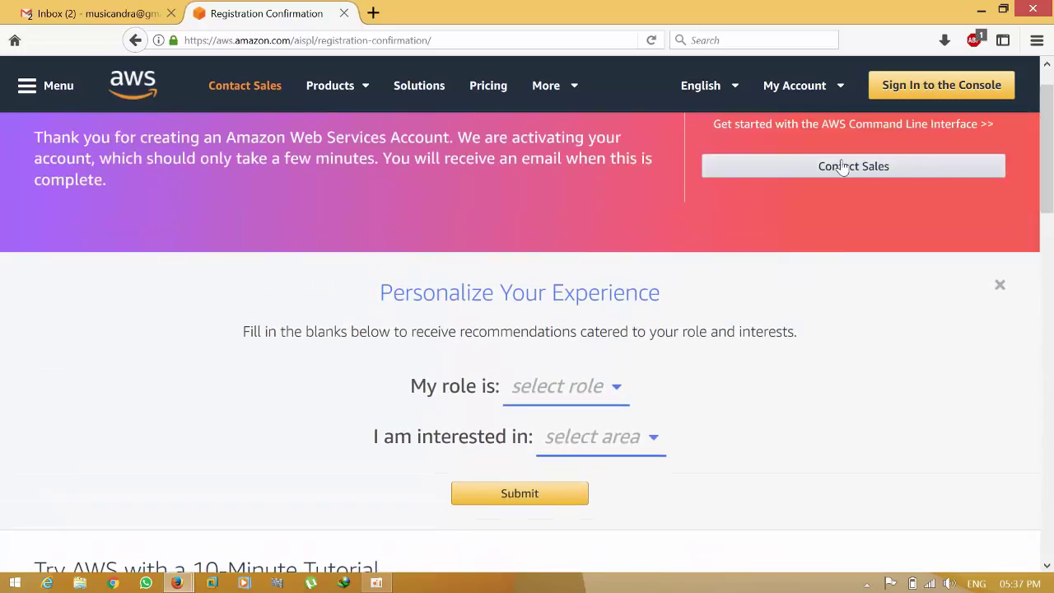
pyautogui.click(95, 13)
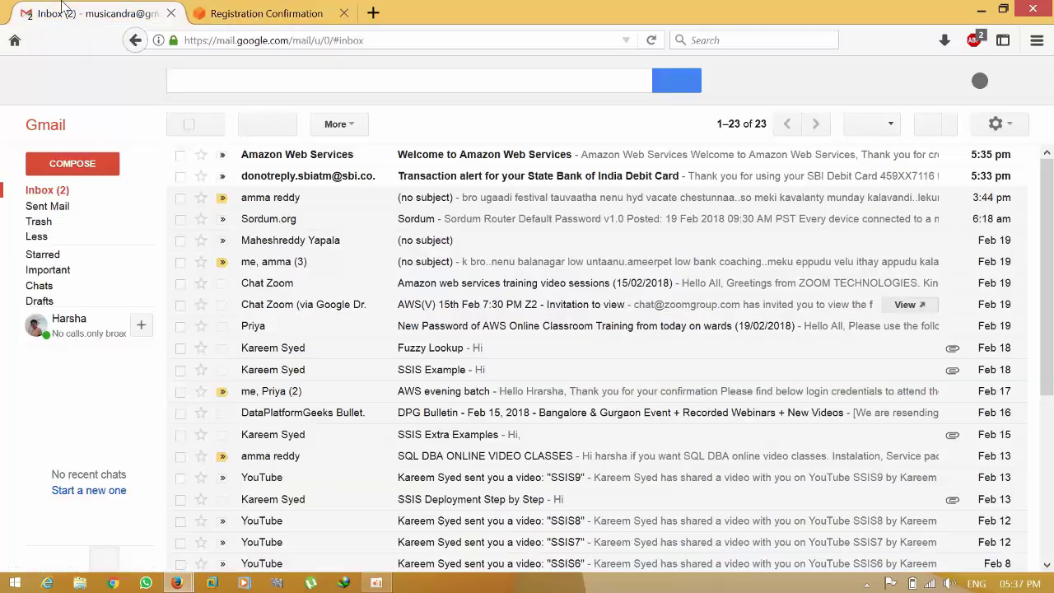
# Step: Read the AWS welcome email and the SBI transaction alert, then return to the confirmation page
pyautogui.click(454, 151)
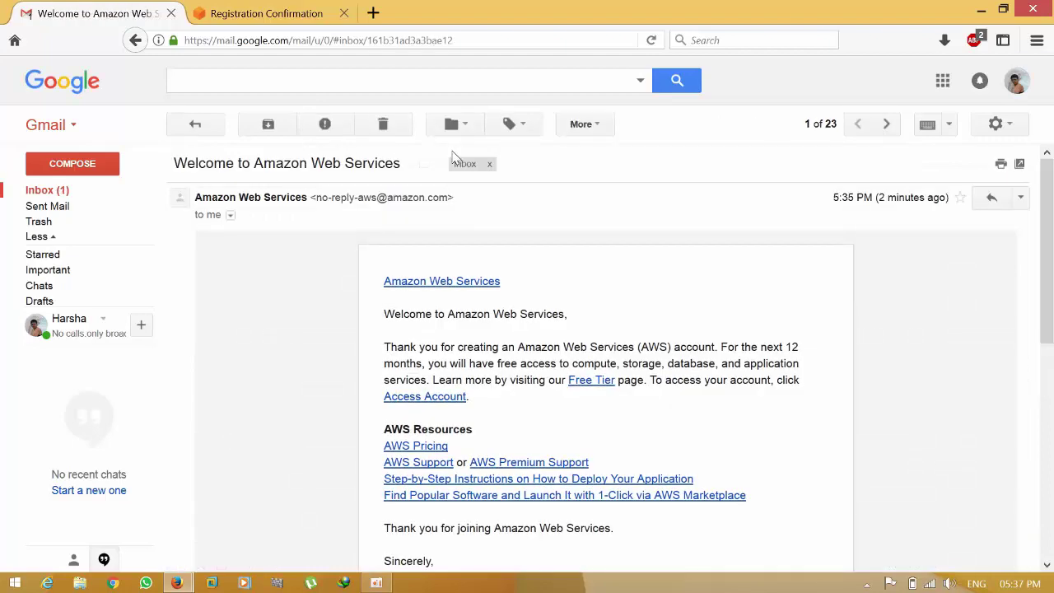
pyautogui.click(200, 124)
pyautogui.click(411, 178)
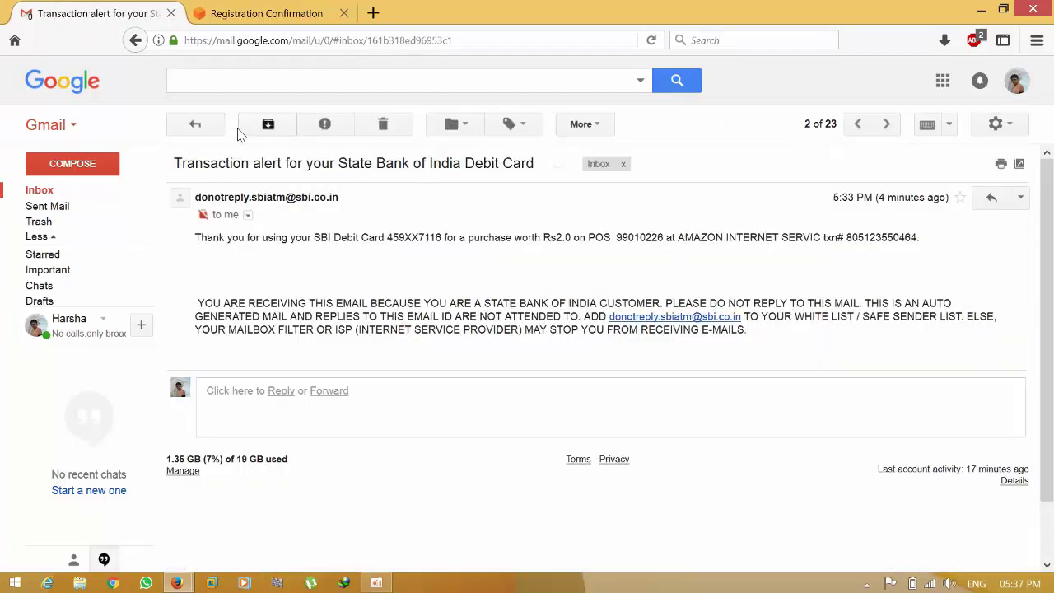
pyautogui.click(201, 128)
pyautogui.click(263, 13)
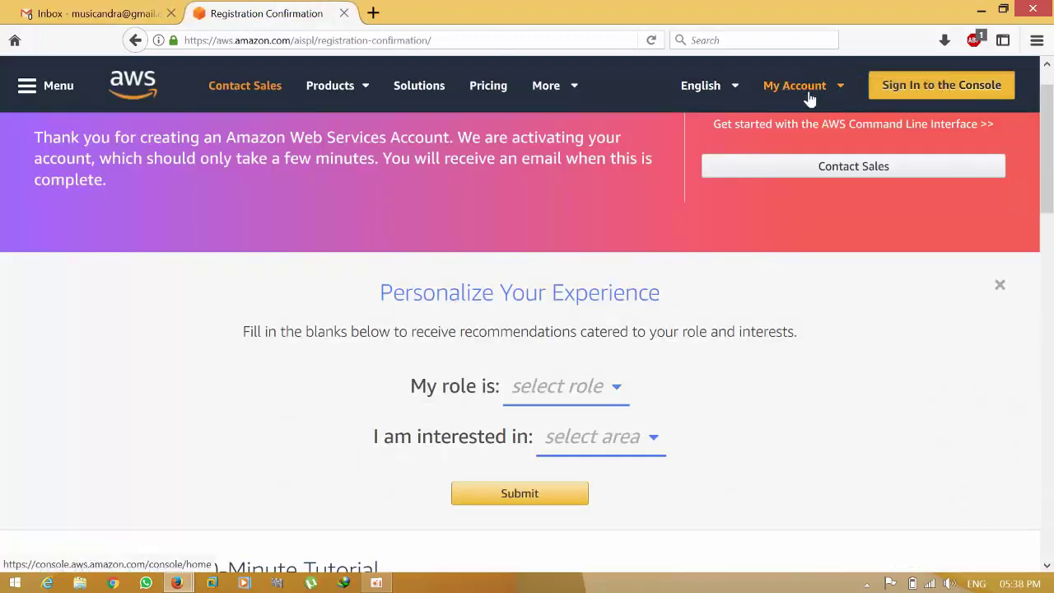
pyautogui.moveTo(794, 85)
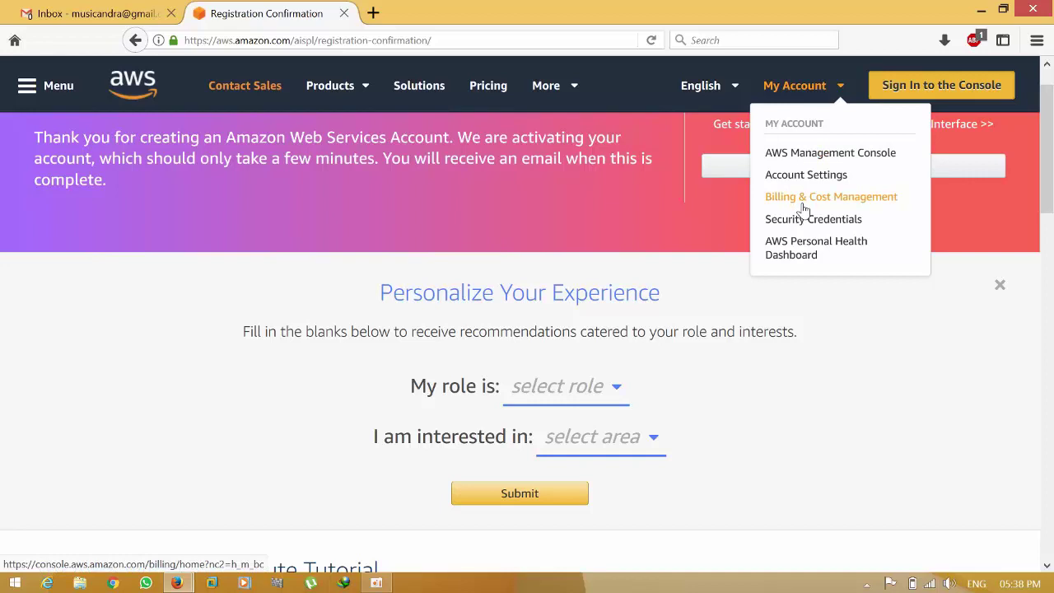
# Step: Sign in to the AWS Management Console as root user with the account e-mail and password
pyautogui.click(817, 160)
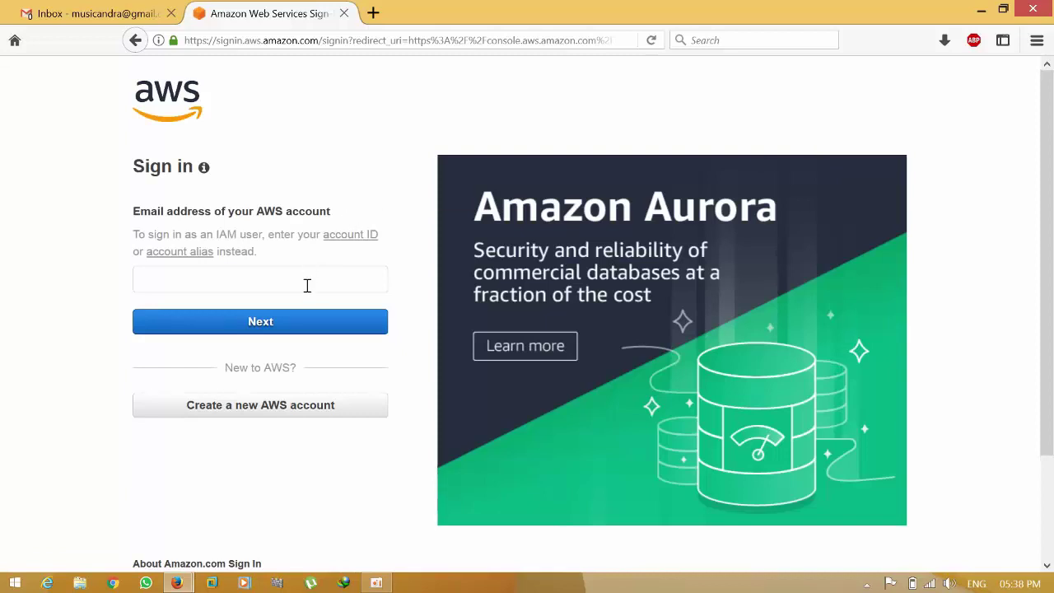
pyautogui.click(306, 285)
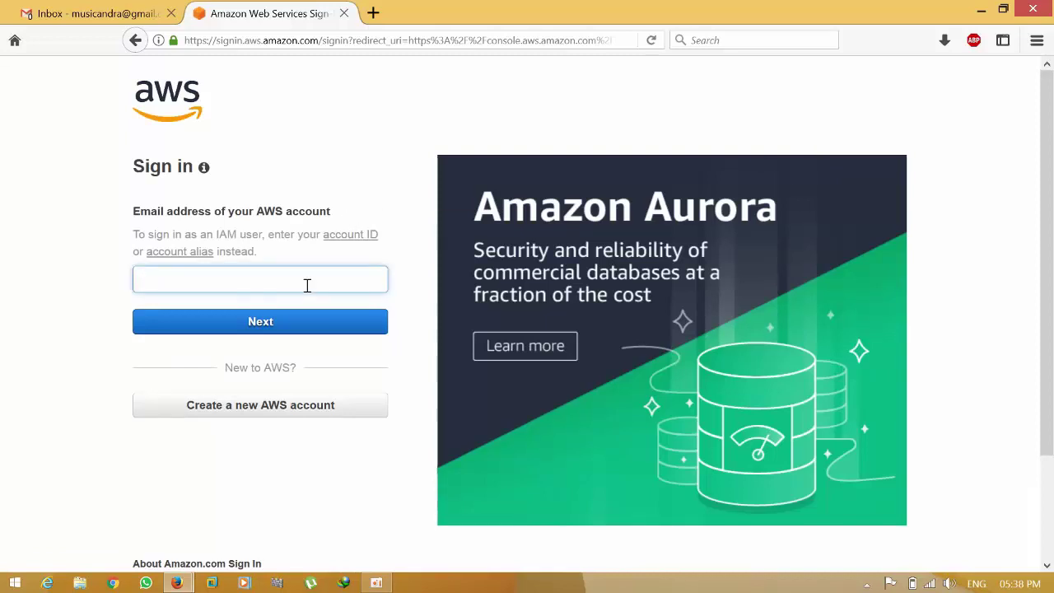
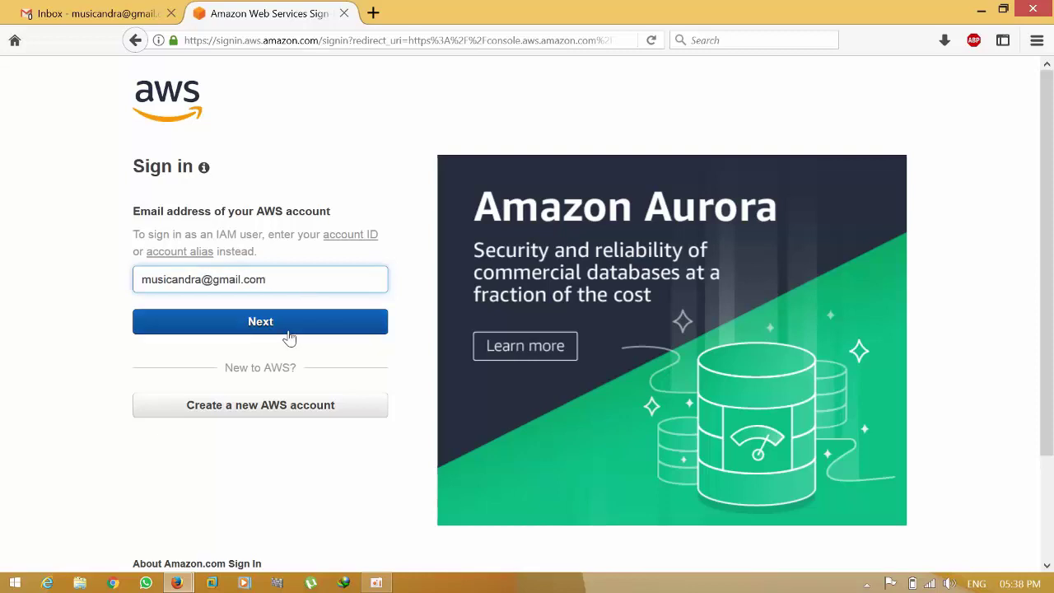
pyautogui.click(287, 330)
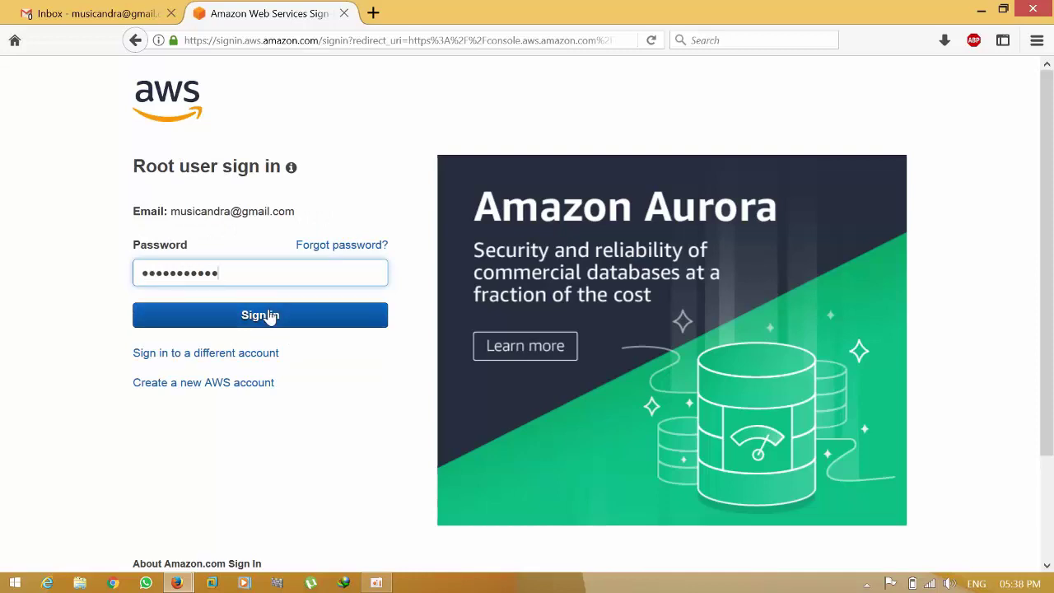
pyautogui.click(269, 316)
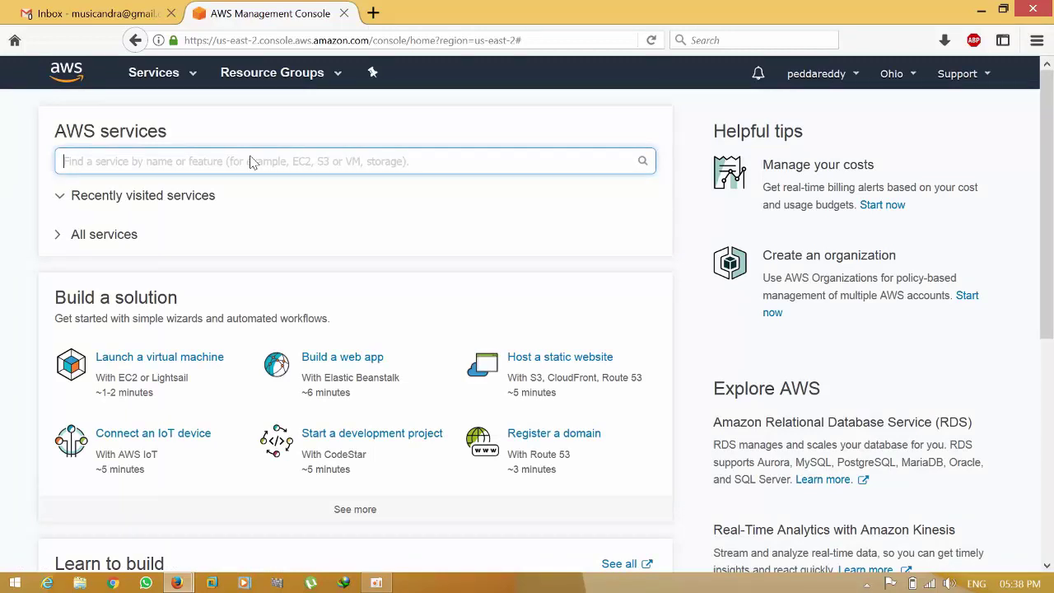
# Step: Open the Services menu and launch EC2 under Compute
pyautogui.click(175, 82)
pyautogui.click(175, 82)
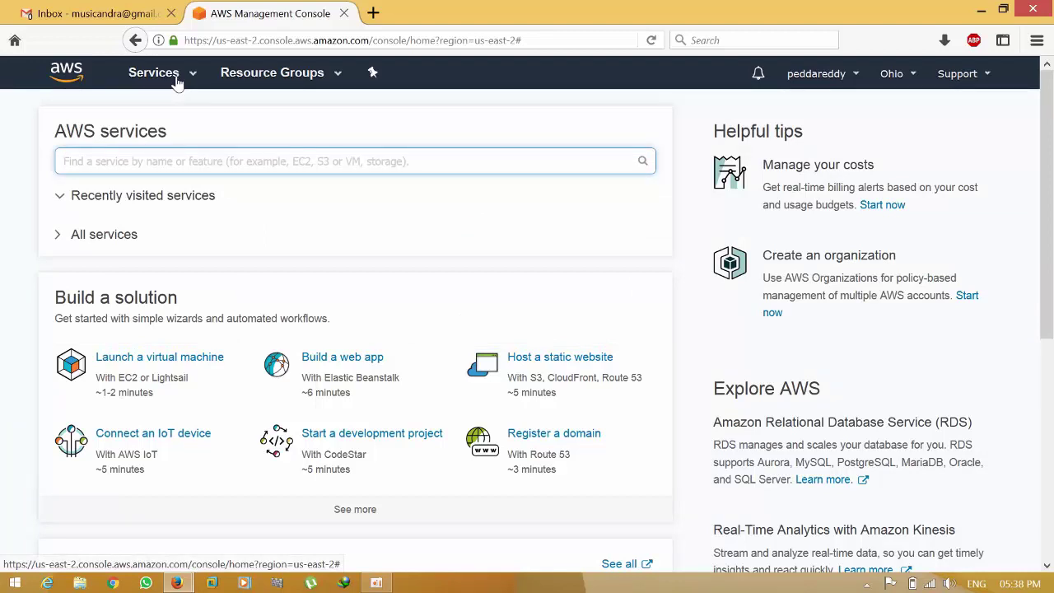
pyautogui.click(175, 82)
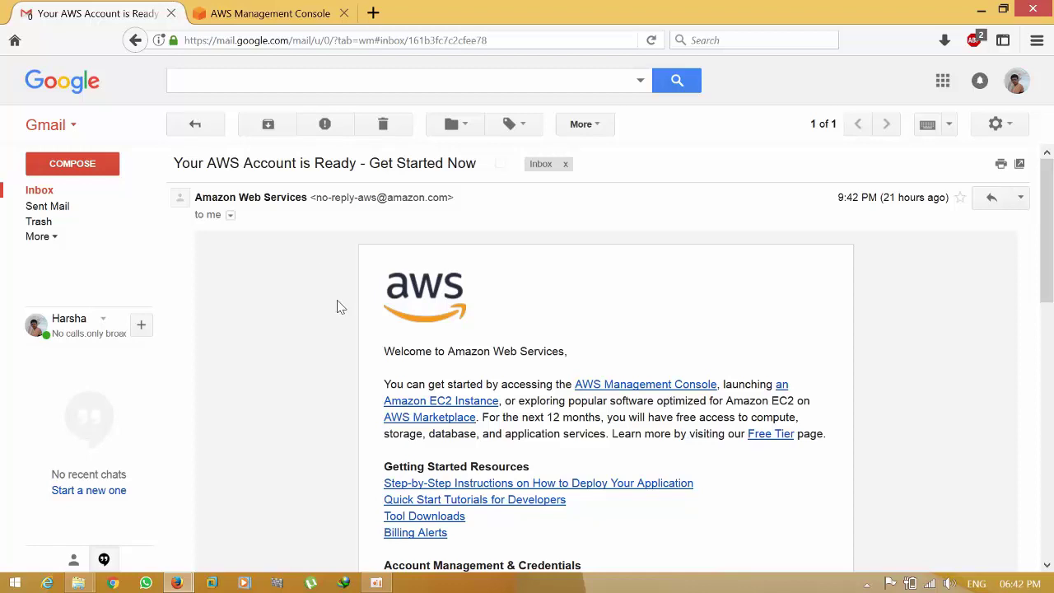
pyautogui.click(254, 12)
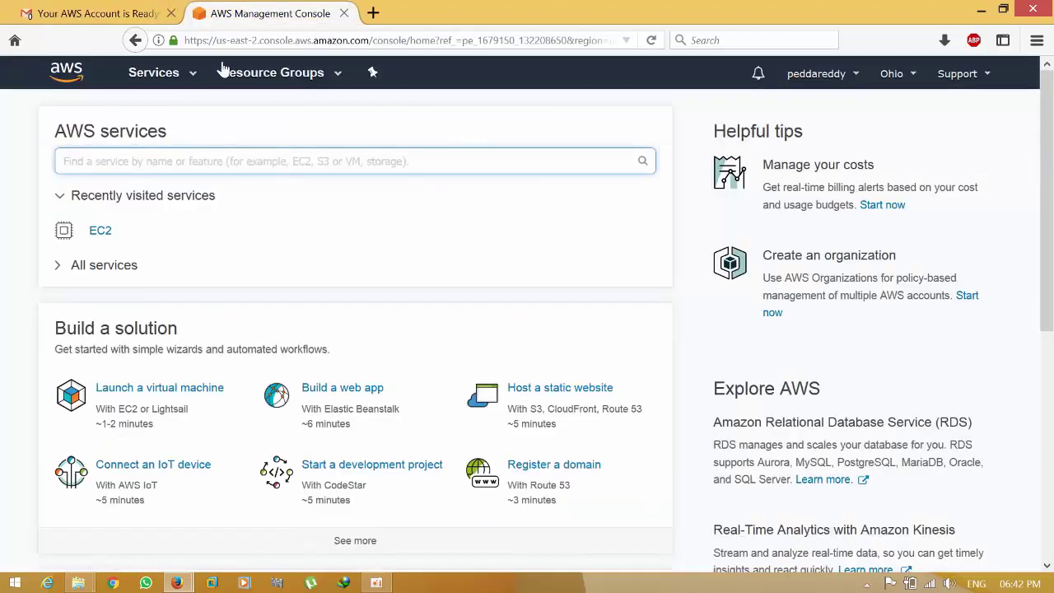
pyautogui.click(192, 79)
pyautogui.click(257, 206)
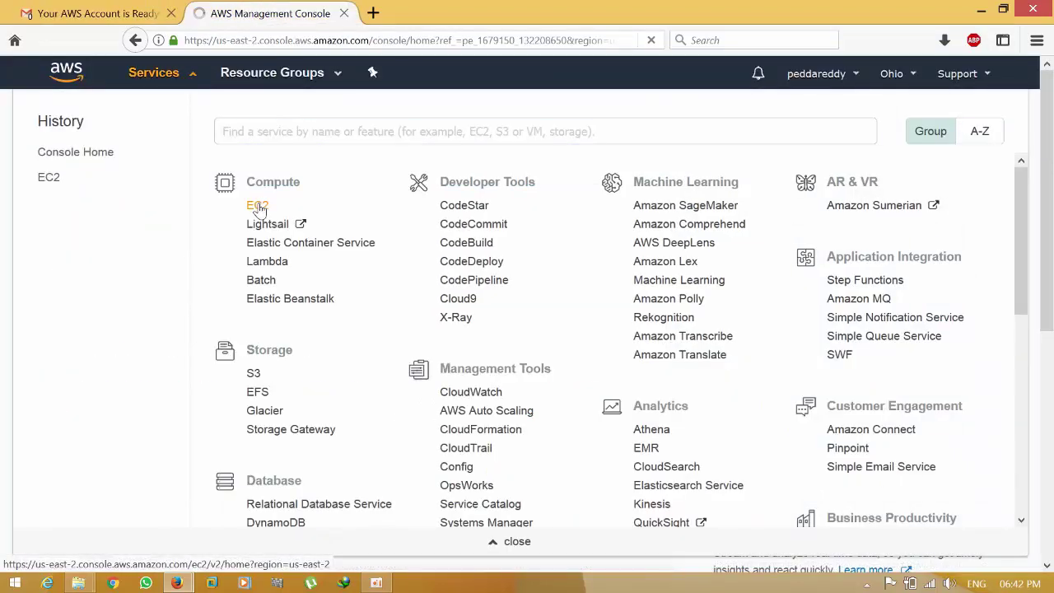